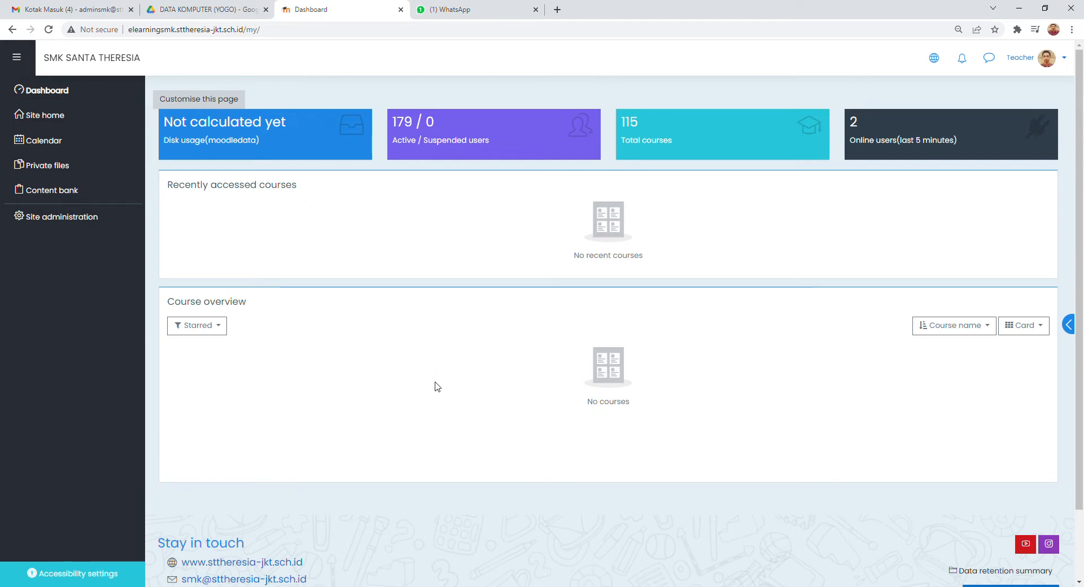
# - Open the Perwalian-12-PAR-2 course from the Perwalian course category
pyautogui.click(59, 115)
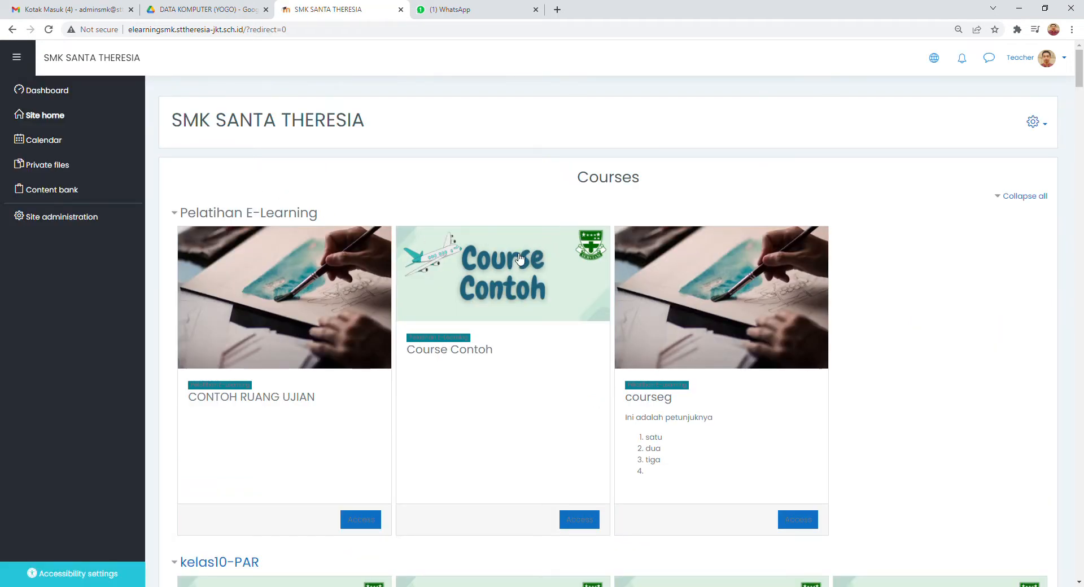
pyautogui.click(292, 215)
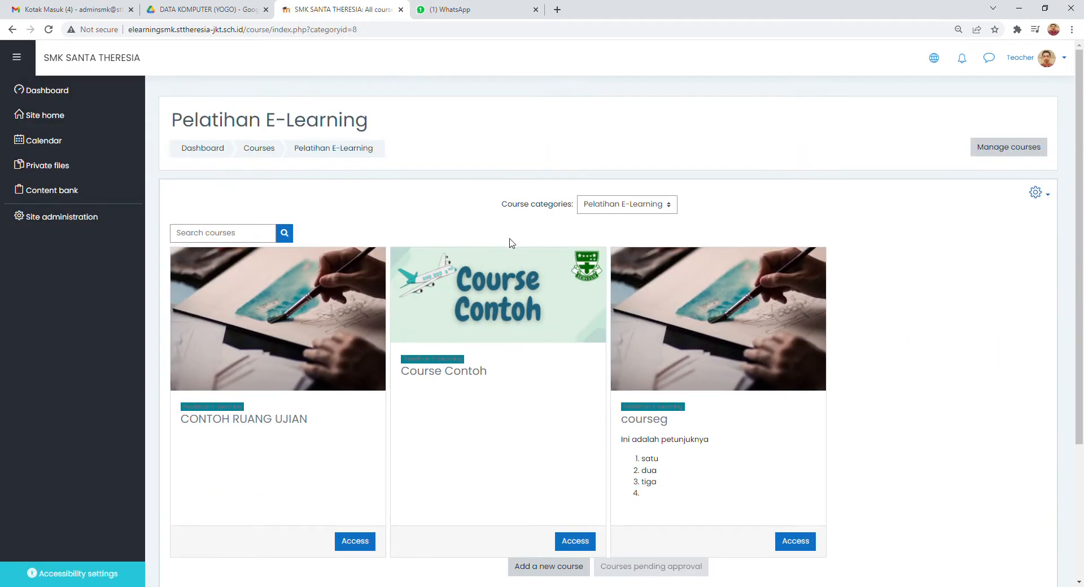
pyautogui.scroll(-1, 508, 244)
pyautogui.click(615, 149)
pyautogui.click(604, 243)
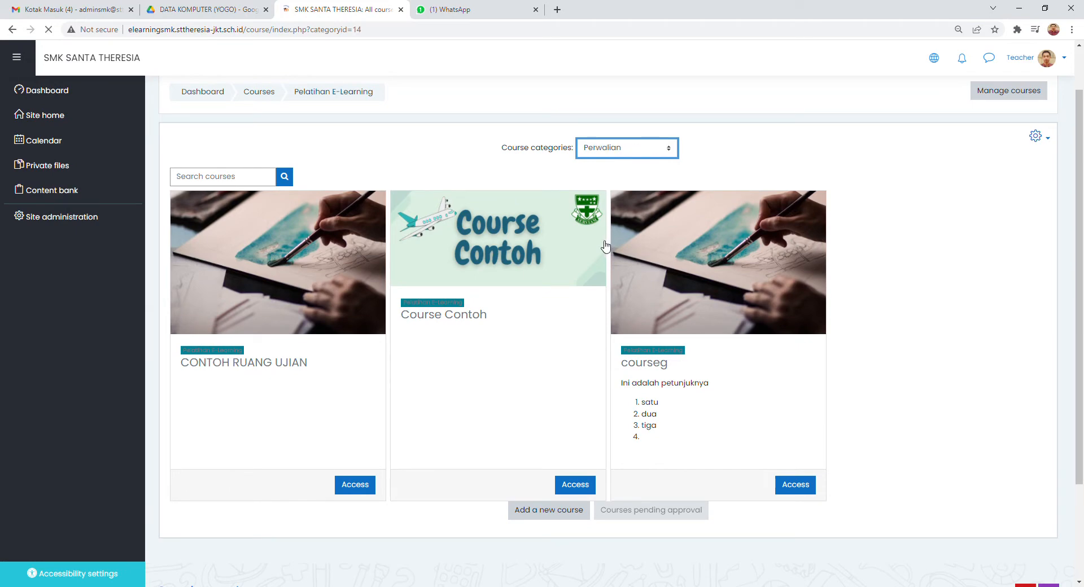
pyautogui.scroll(-4, 504, 299)
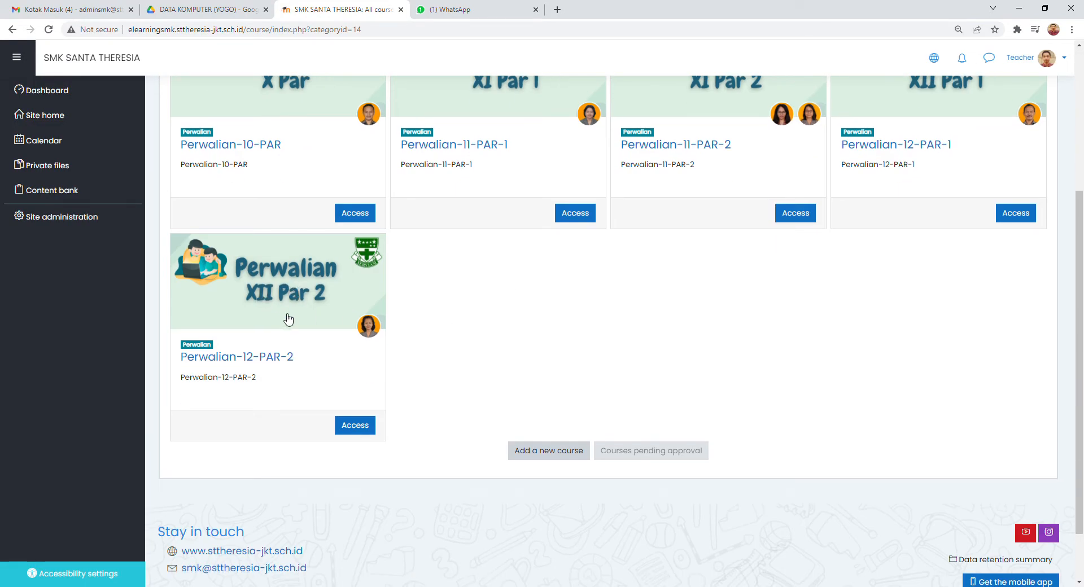
pyautogui.click(299, 290)
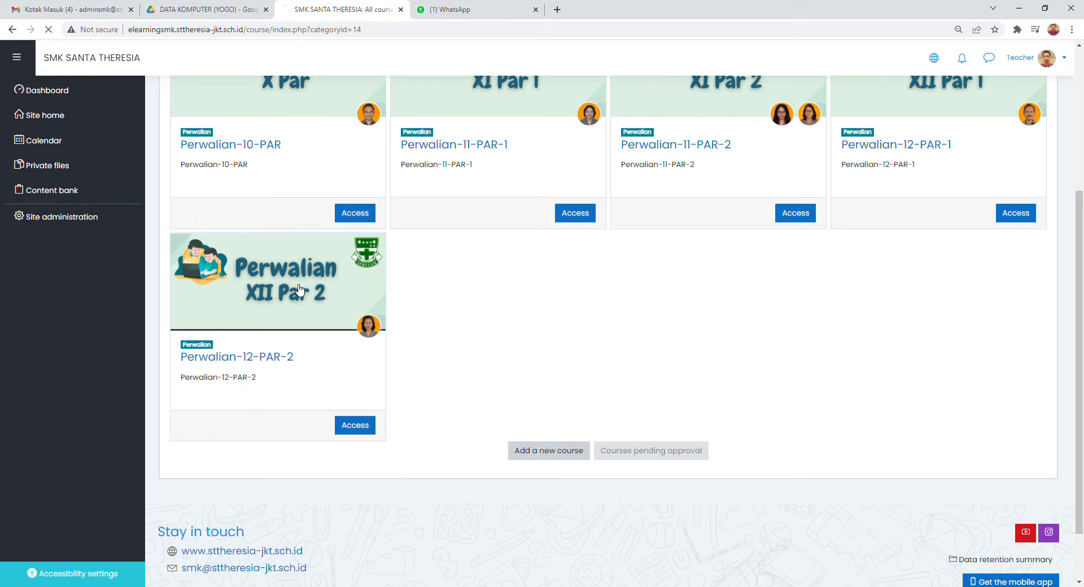
pyautogui.scroll(-1, 559, 323)
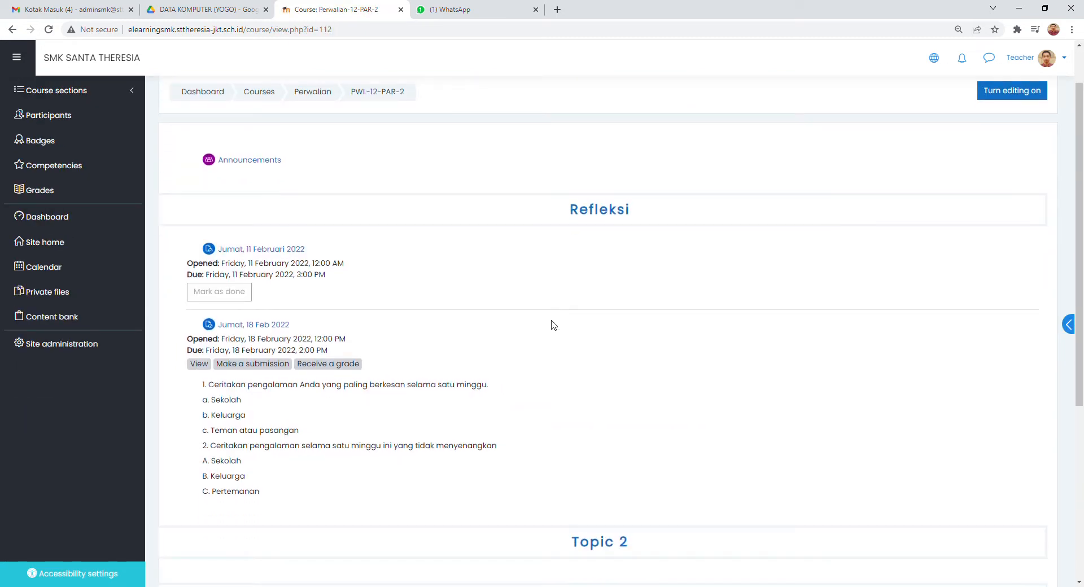
# - Open the groups management page in the course administration of Perwalian-12-PAR-2
pyautogui.scroll(1, 552, 325)
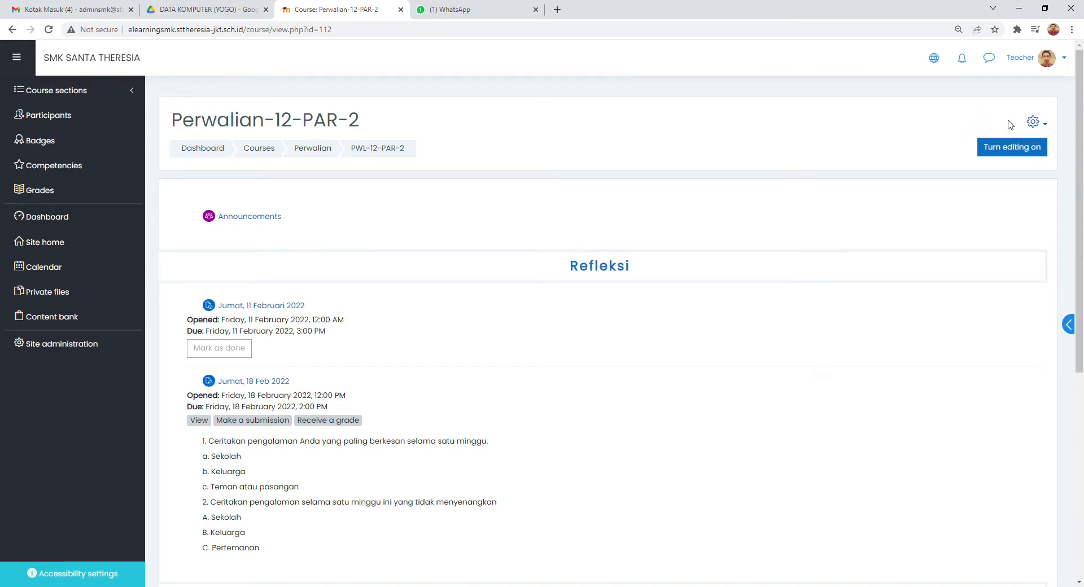
pyautogui.click(1044, 128)
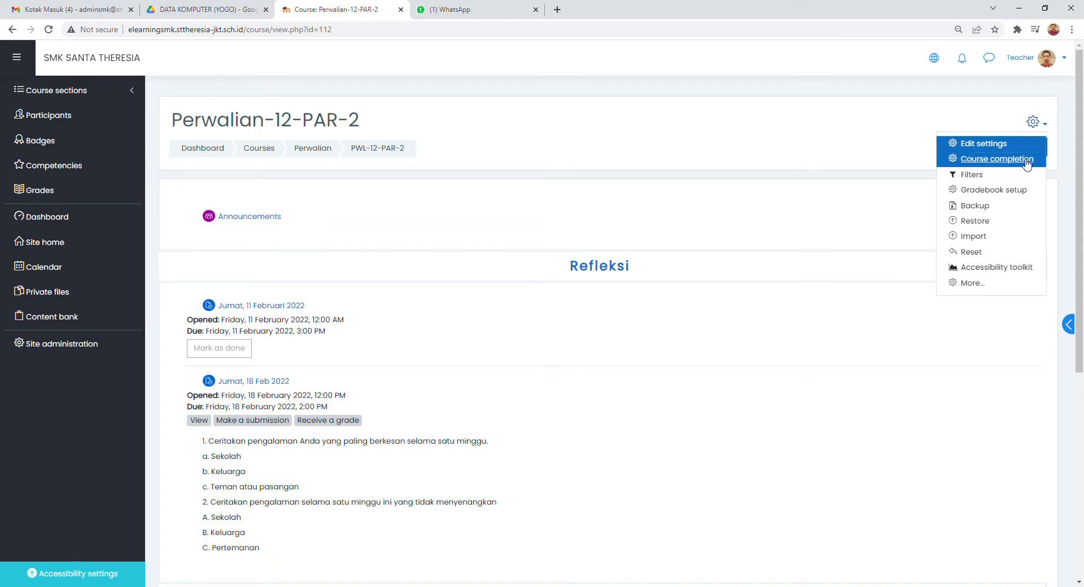
pyautogui.click(994, 289)
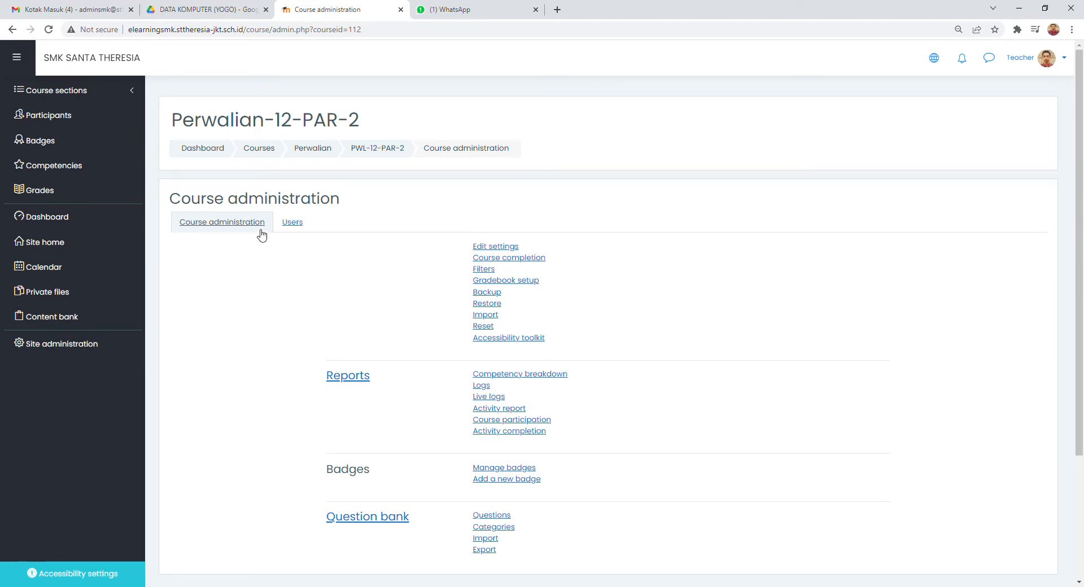
pyautogui.click(300, 224)
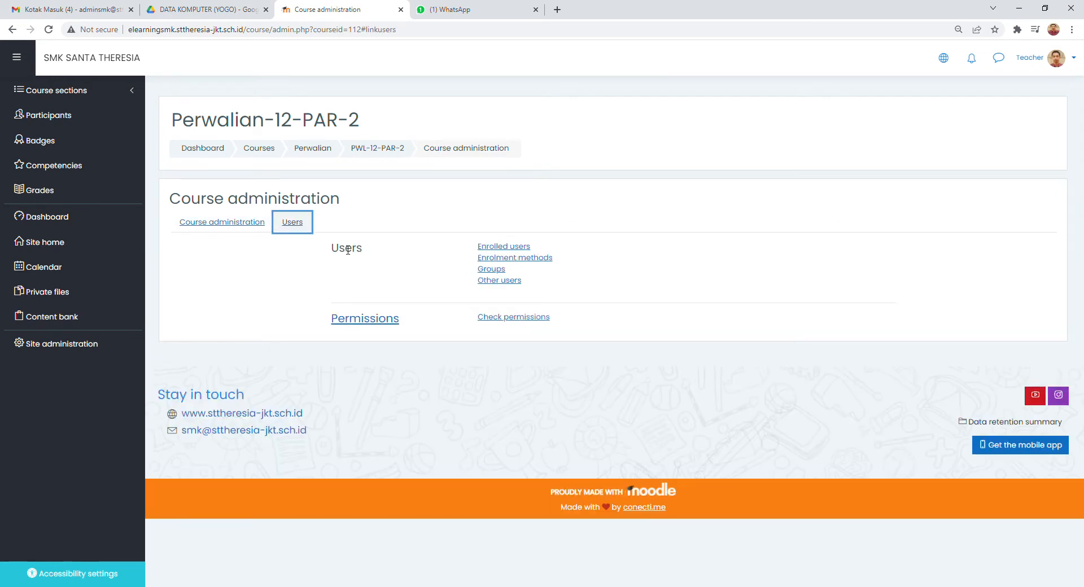
pyautogui.click(507, 273)
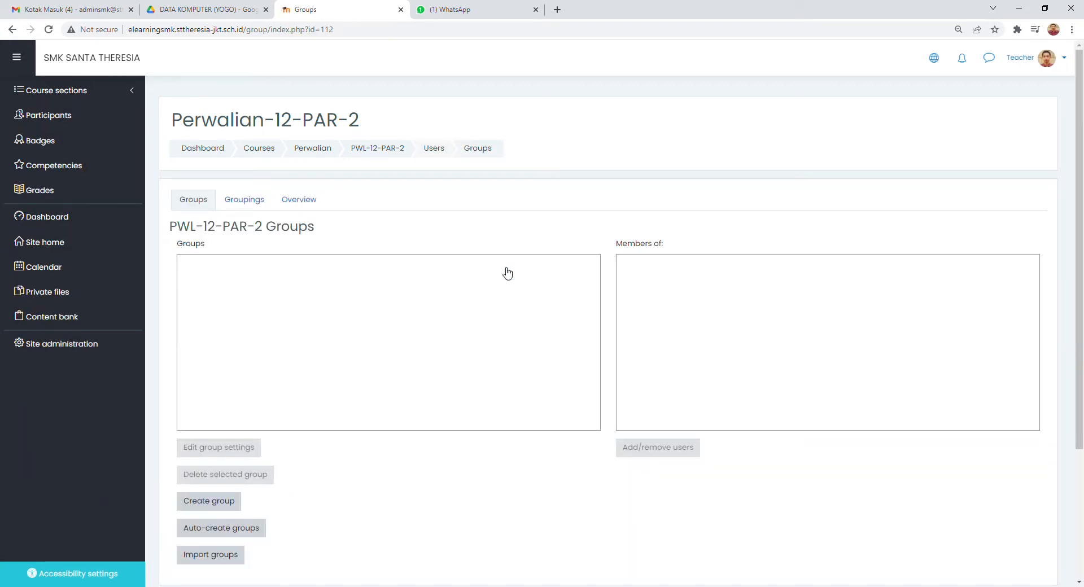
pyautogui.scroll(-1, 503, 273)
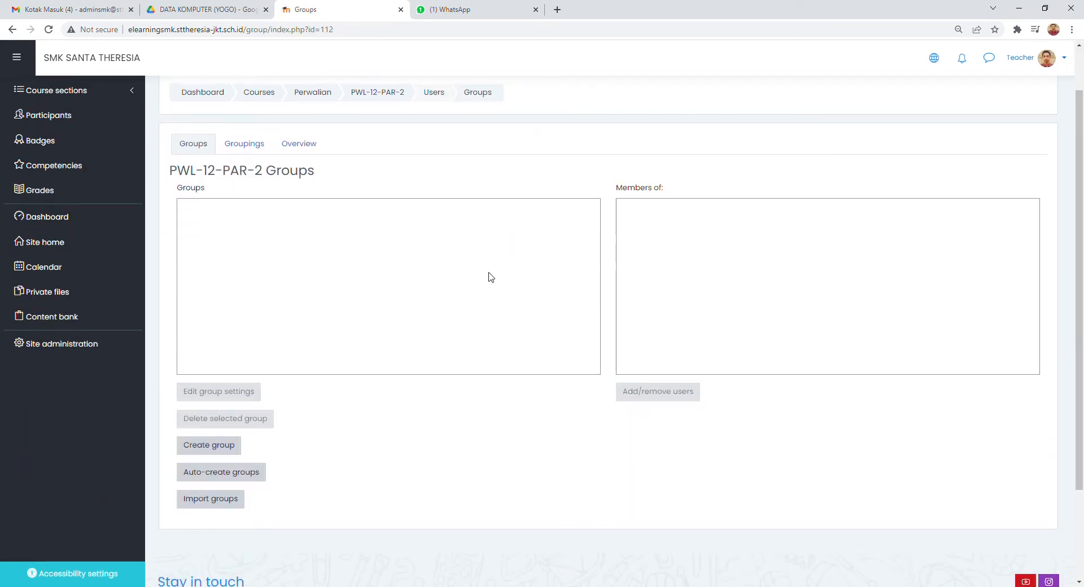
pyautogui.scroll(1, 489, 276)
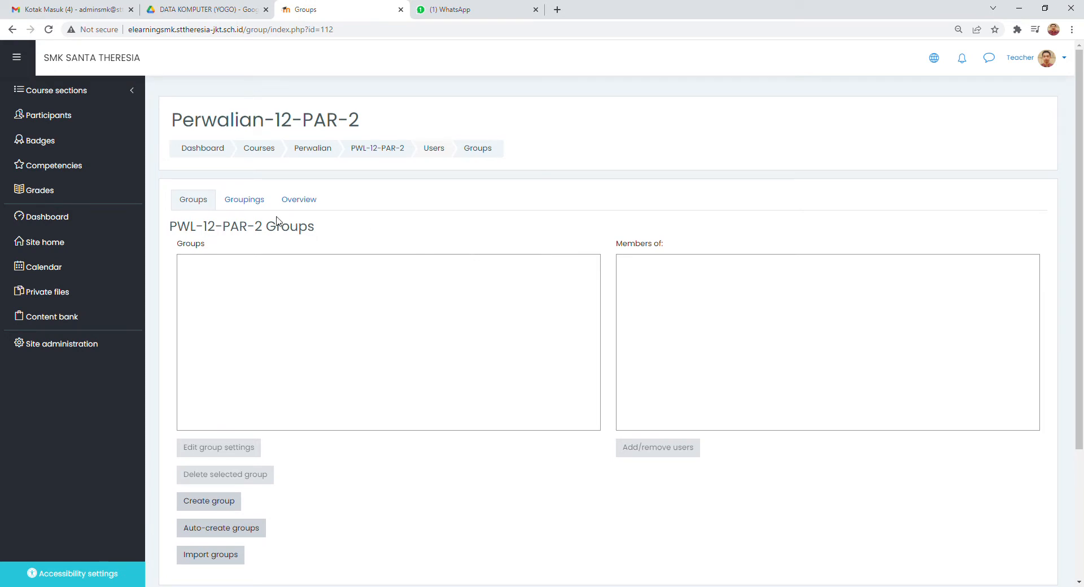
pyautogui.scroll(-1, 397, 249)
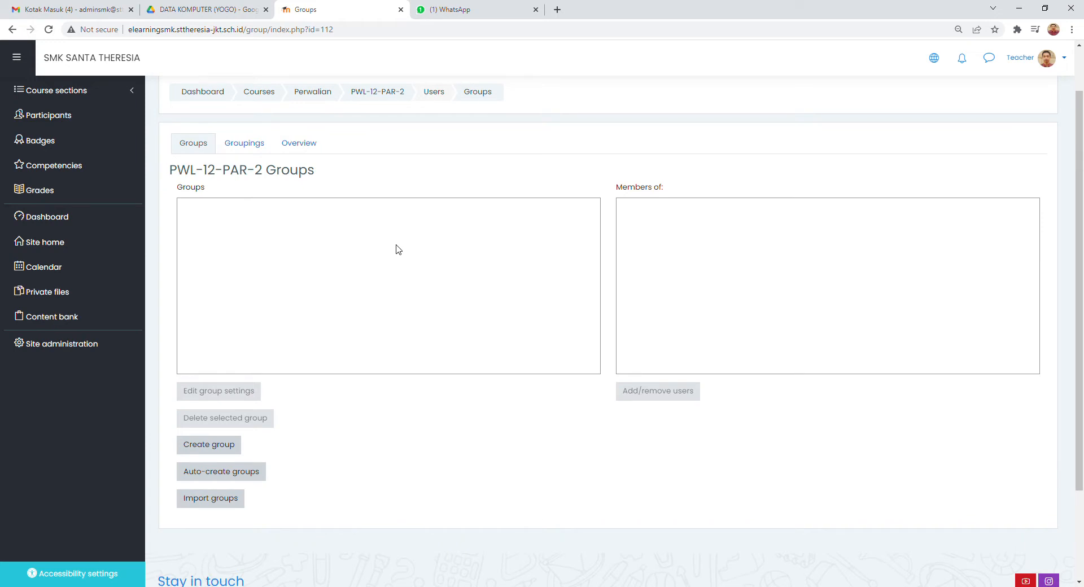
pyautogui.scroll(1, 398, 249)
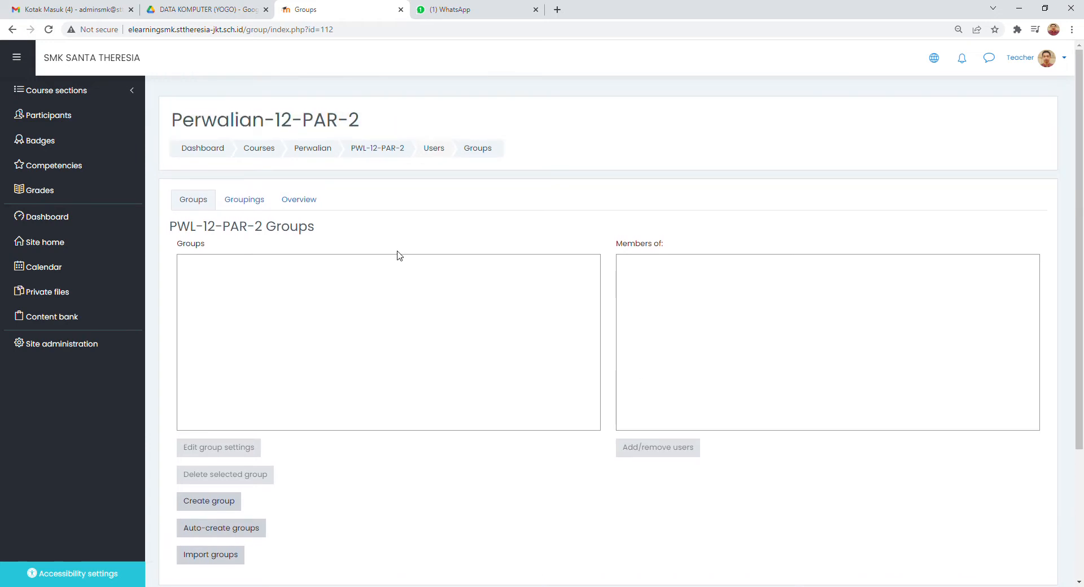
pyautogui.scroll(-1, 351, 375)
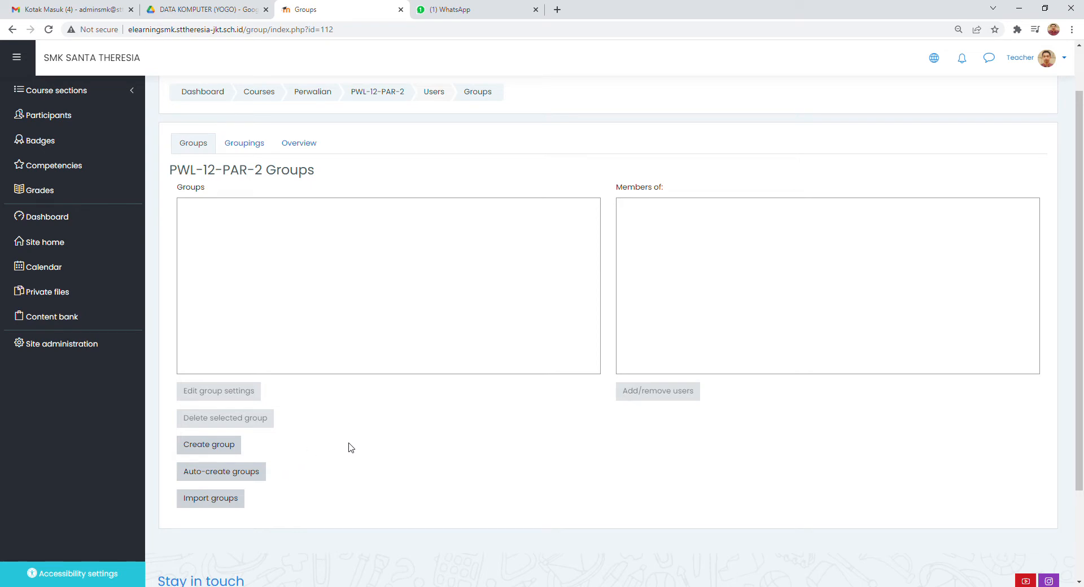
pyautogui.scroll(1, 351, 449)
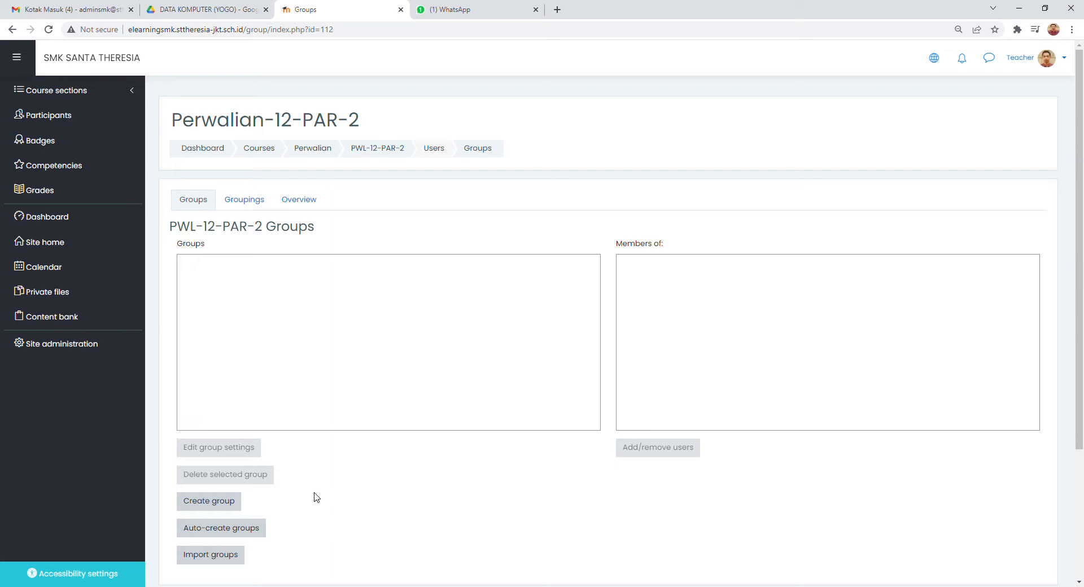
pyautogui.scroll(-1, 315, 495)
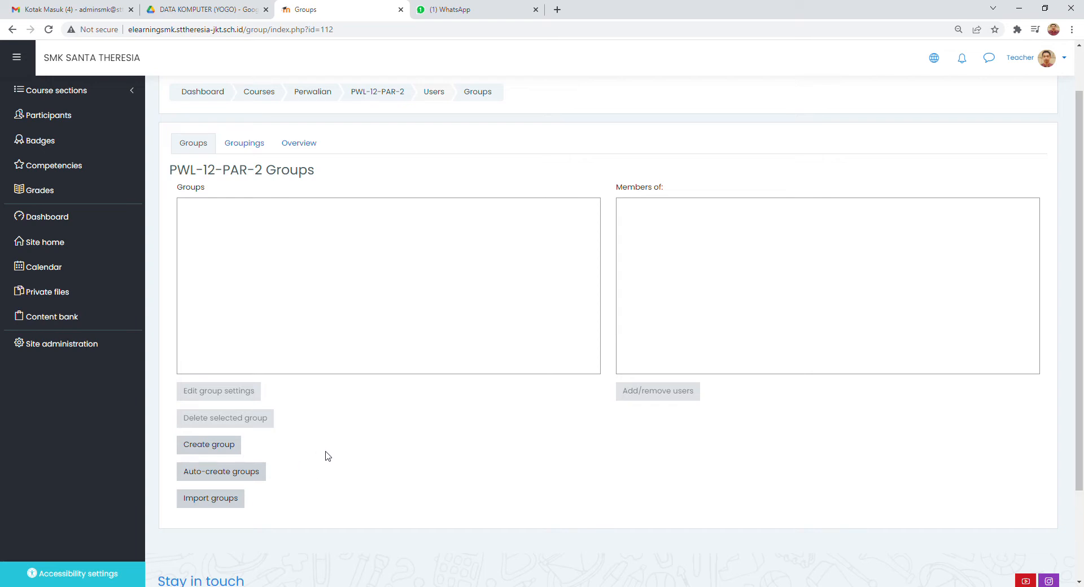
pyautogui.scroll(1, 335, 445)
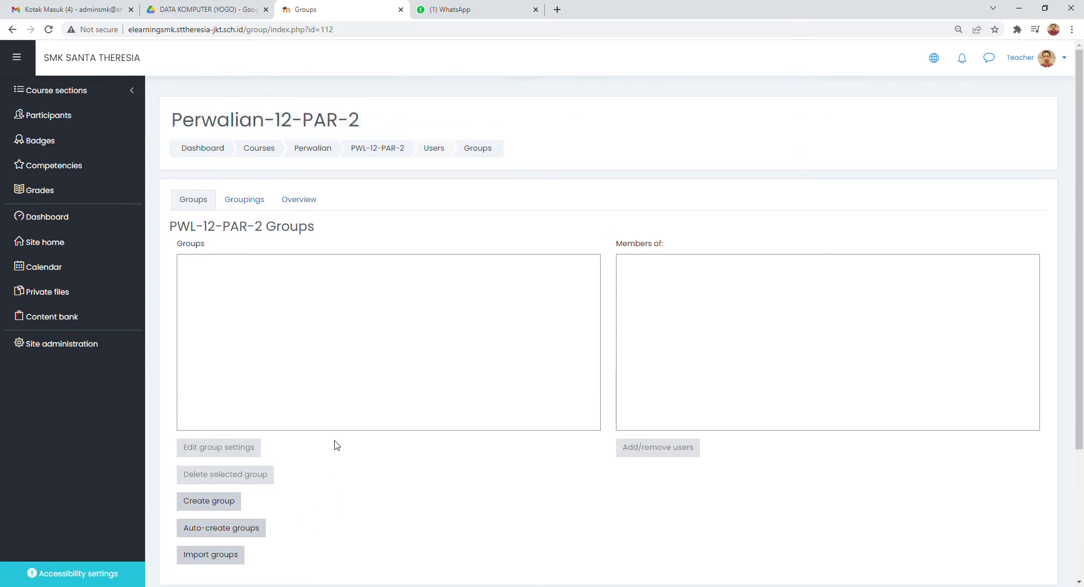
pyautogui.scroll(-2, 337, 445)
pyautogui.scroll(1, 339, 447)
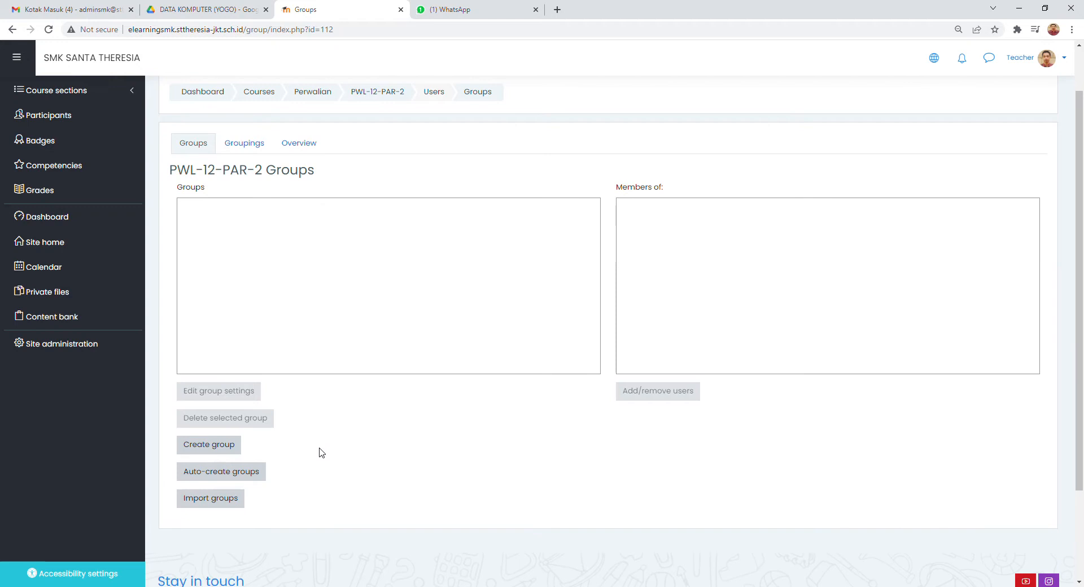
# - Start a new group in the course with the name "Kelompok Remedial ke-1" and group ID number 01
pyautogui.click(235, 453)
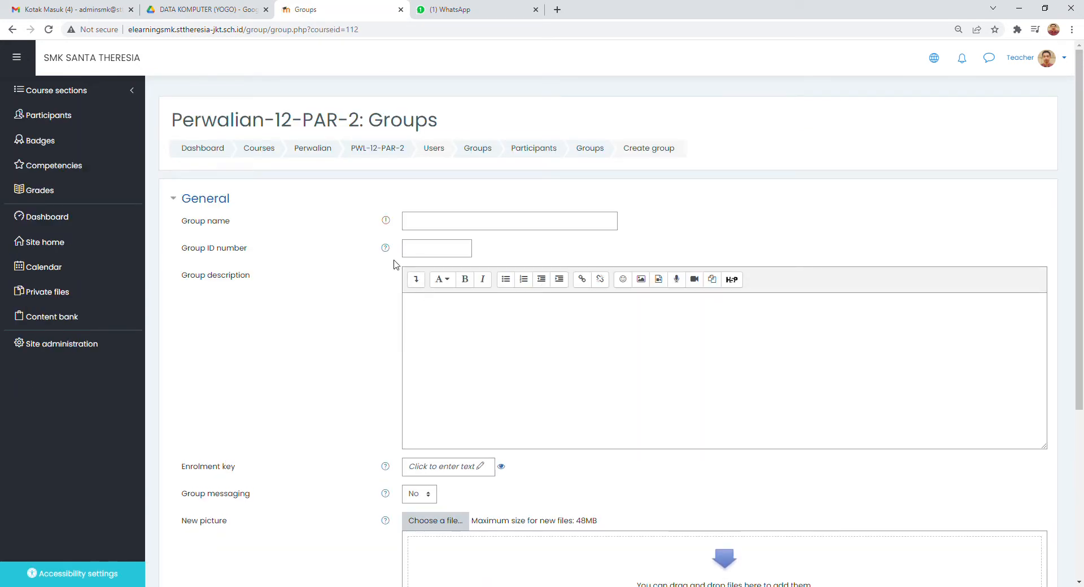
pyautogui.click(439, 225)
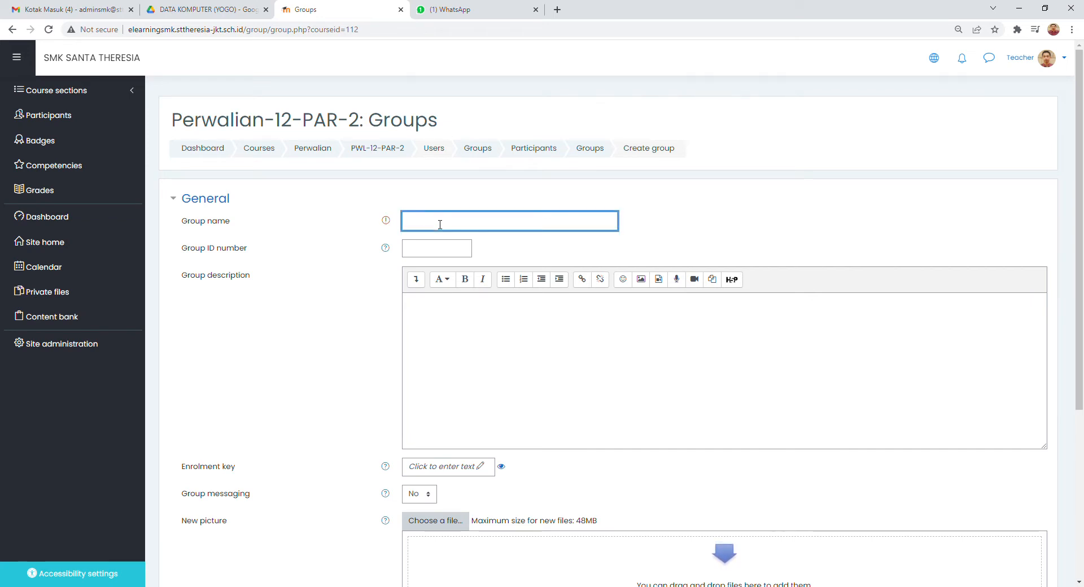
pyautogui.write('Kelompo')
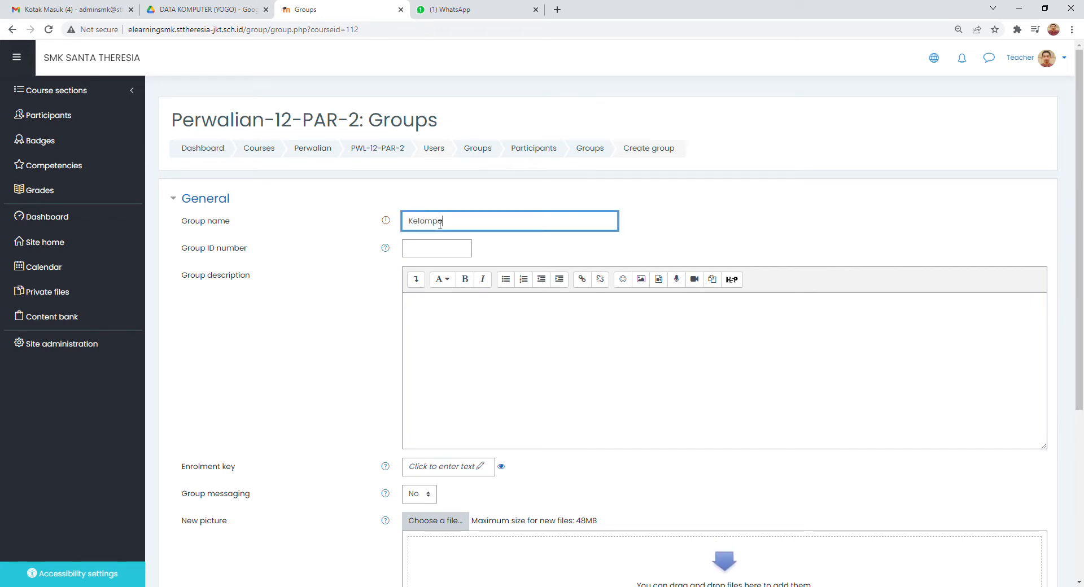
pyautogui.write('k Remedial ke-1')
pyautogui.click(432, 255)
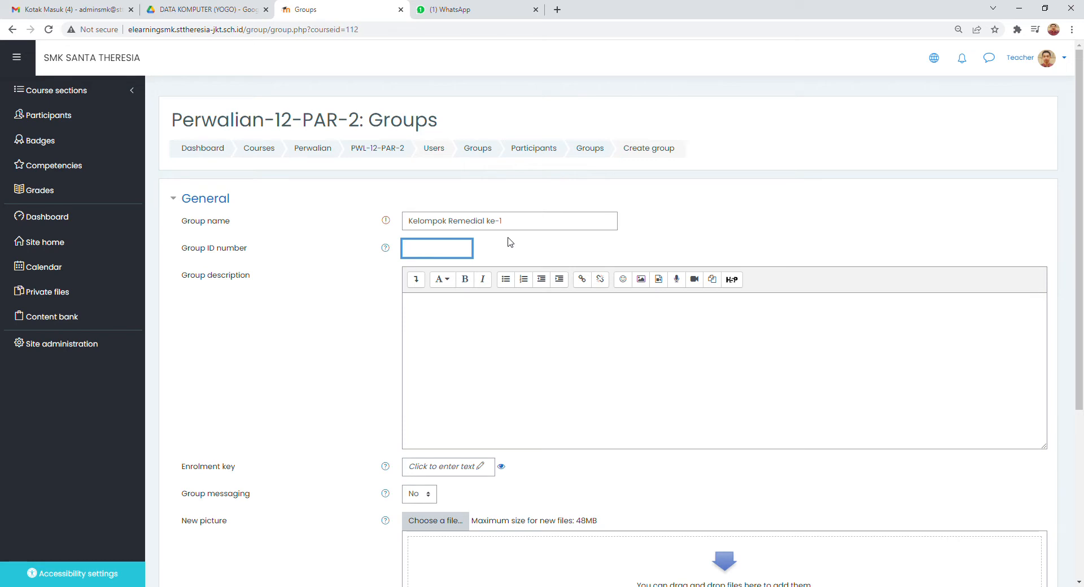
pyautogui.write('01')
# - Enter an enrolment key for the new group and save the group
pyautogui.scroll(-1, 581, 301)
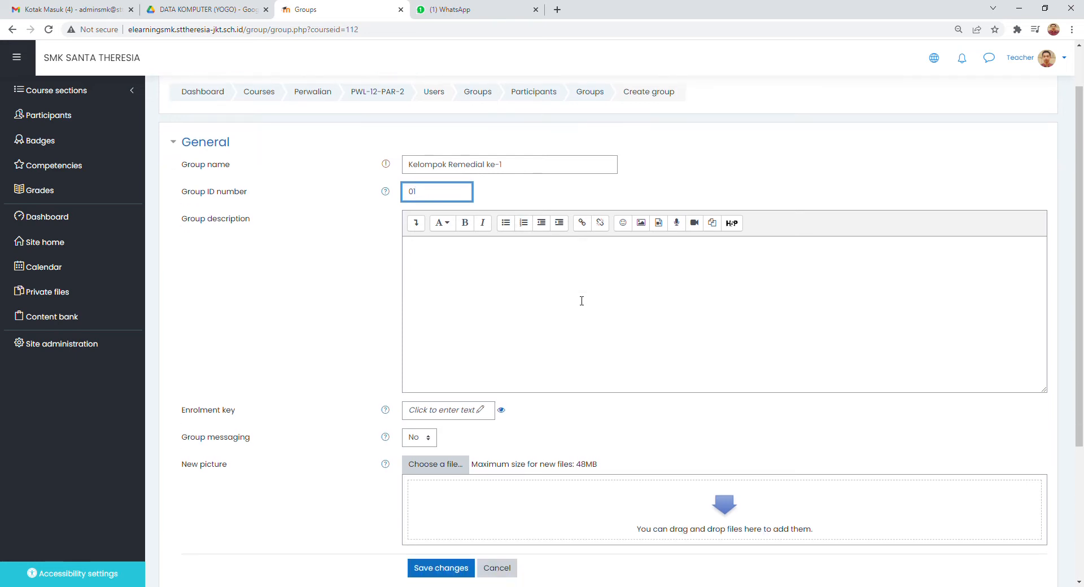
pyautogui.click(462, 257)
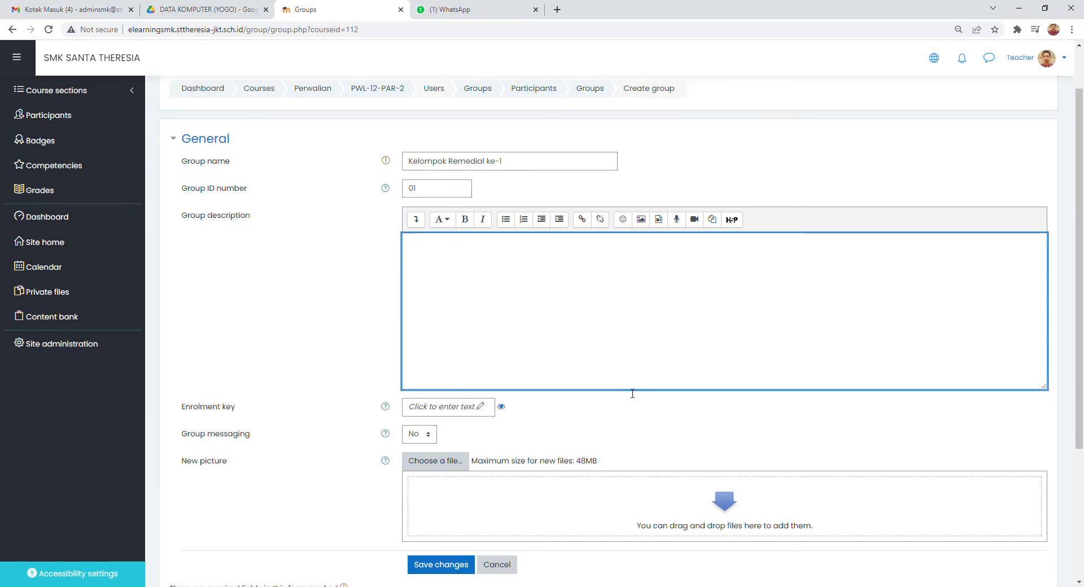
pyautogui.scroll(-1, 623, 388)
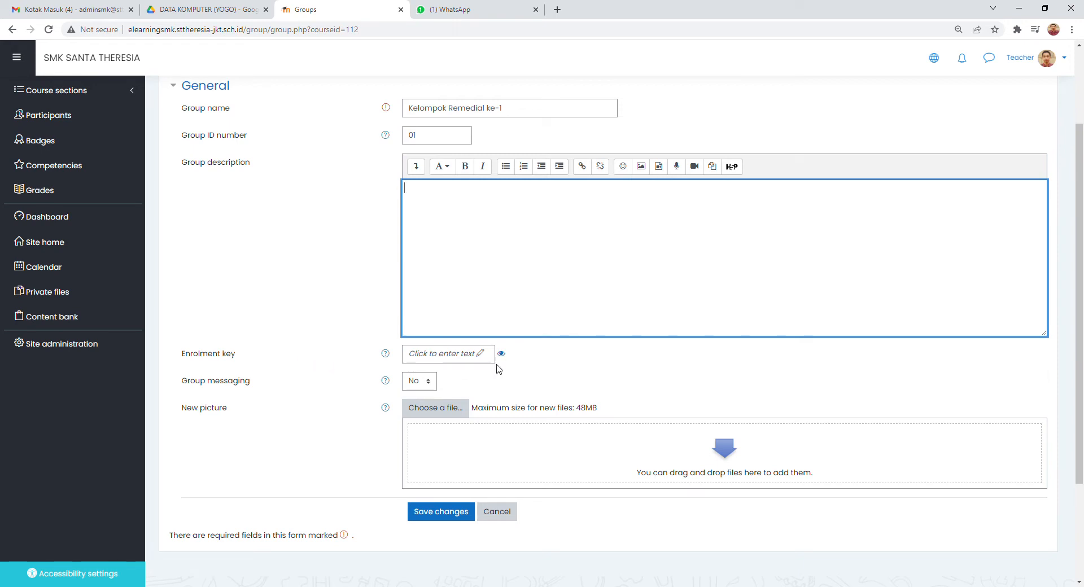
pyautogui.click(504, 357)
pyautogui.click(453, 356)
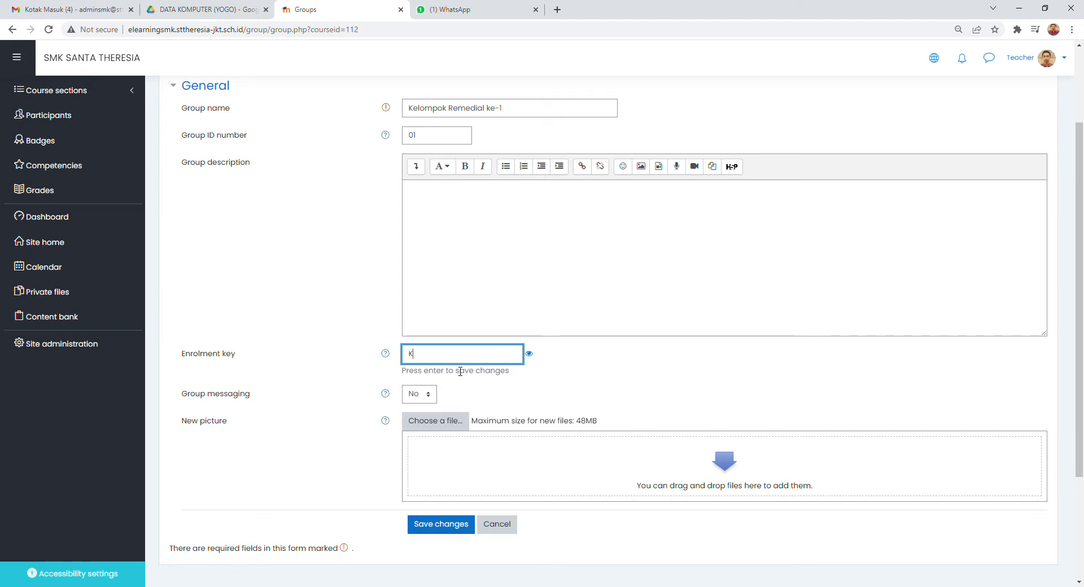
pyautogui.click(578, 372)
pyautogui.scroll(-2, 540, 368)
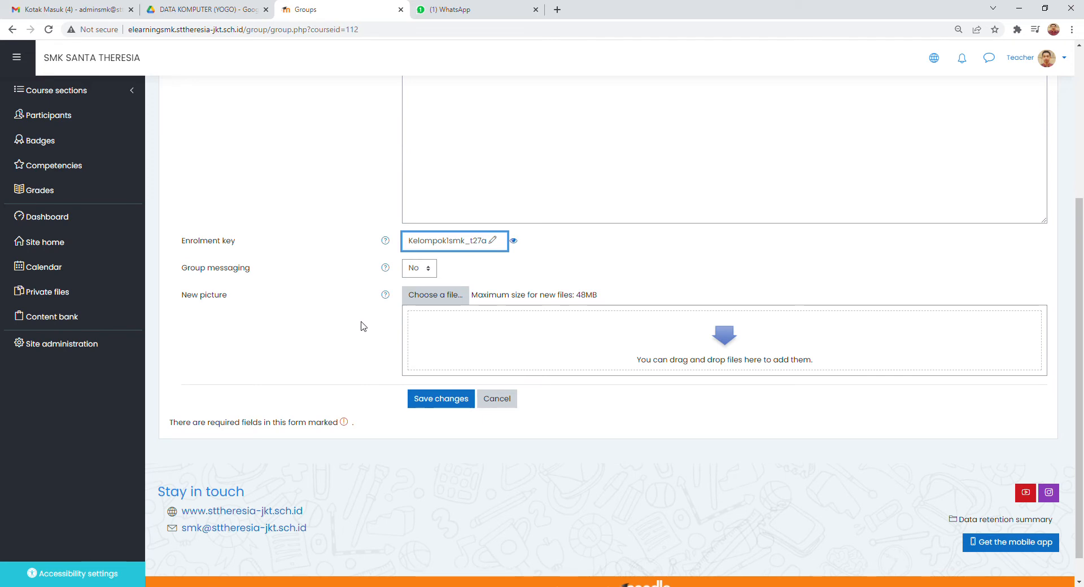
pyautogui.scroll(3, 534, 314)
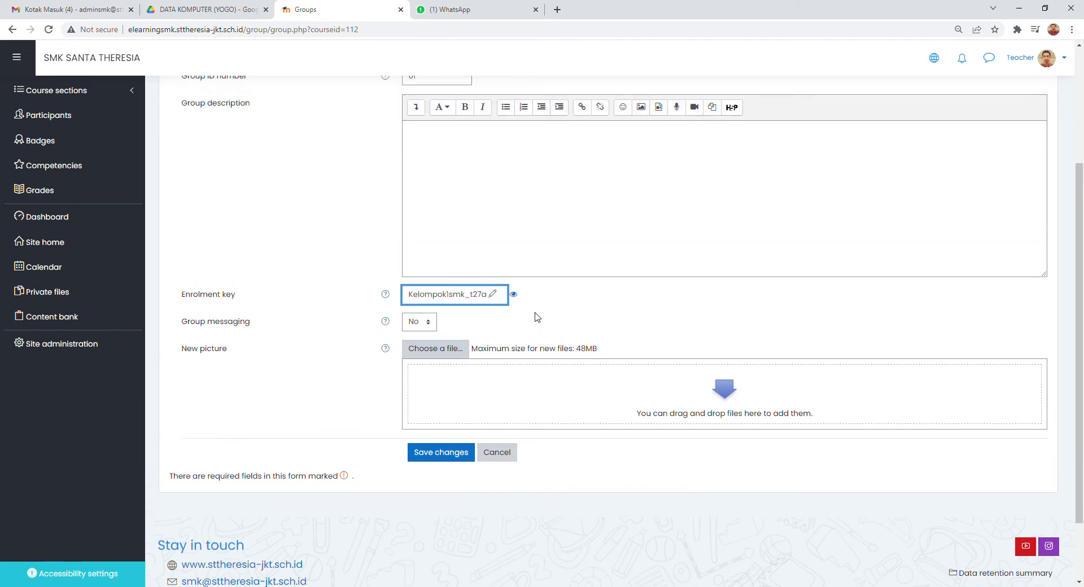
pyautogui.scroll(-3, 536, 317)
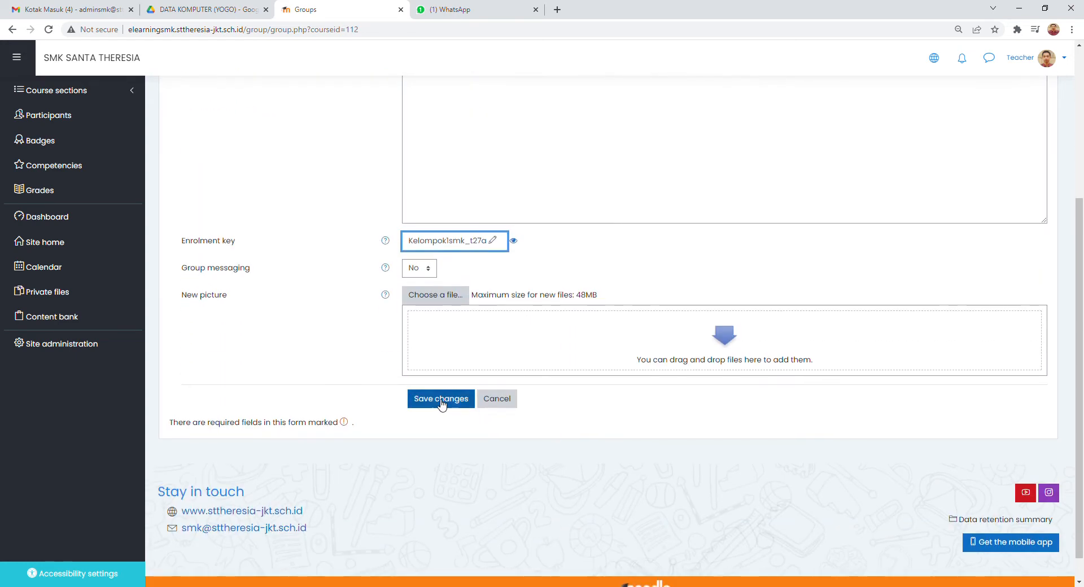
pyautogui.click(438, 400)
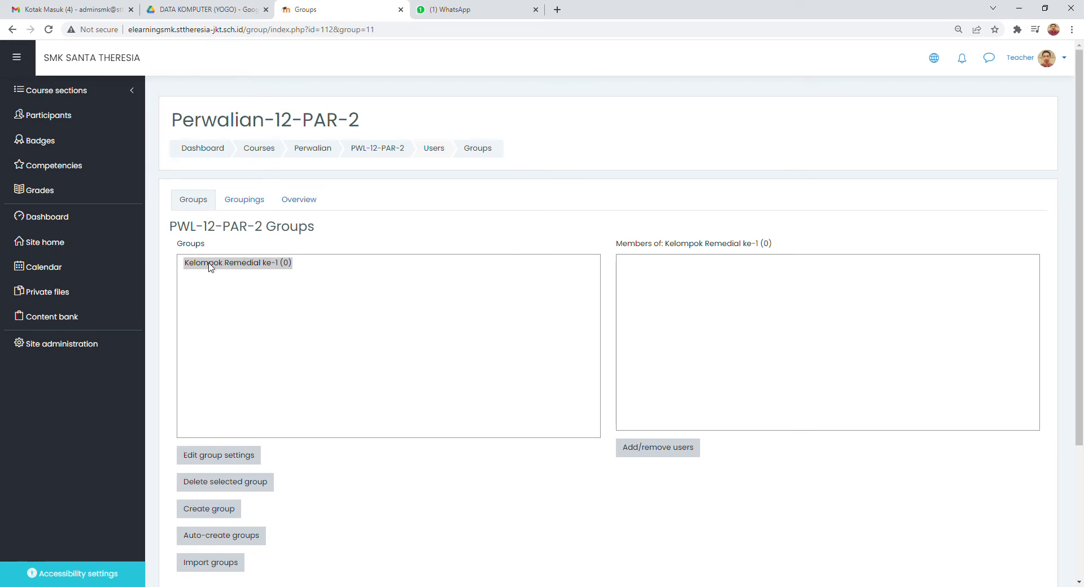
# - Add the first student in the potential members list to the group Kelompok Remedial ke-1
pyautogui.click(665, 452)
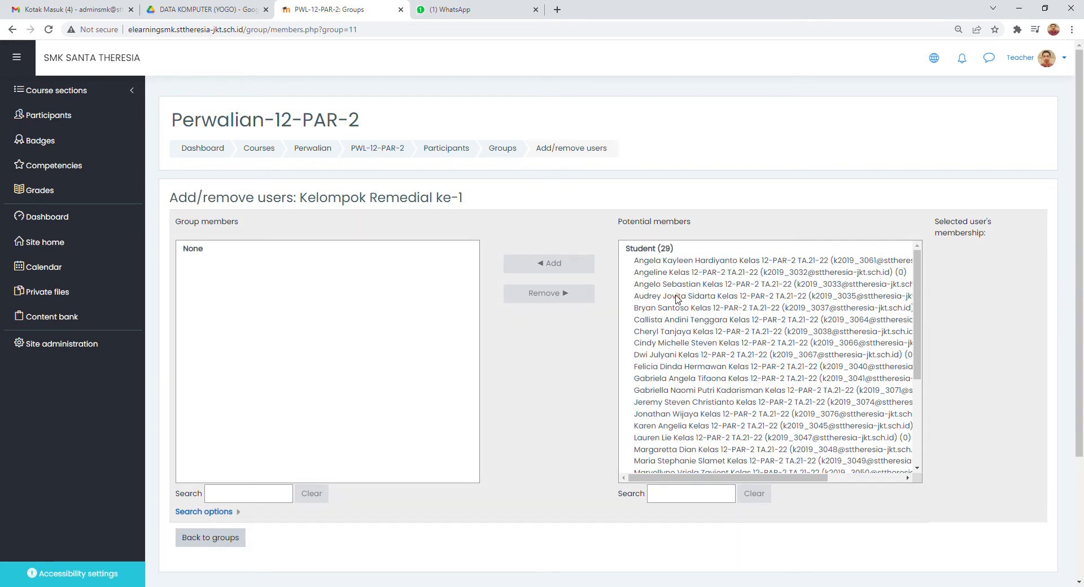
pyautogui.scroll(-5, 676, 307)
pyautogui.scroll(5, 676, 311)
pyautogui.click(658, 261)
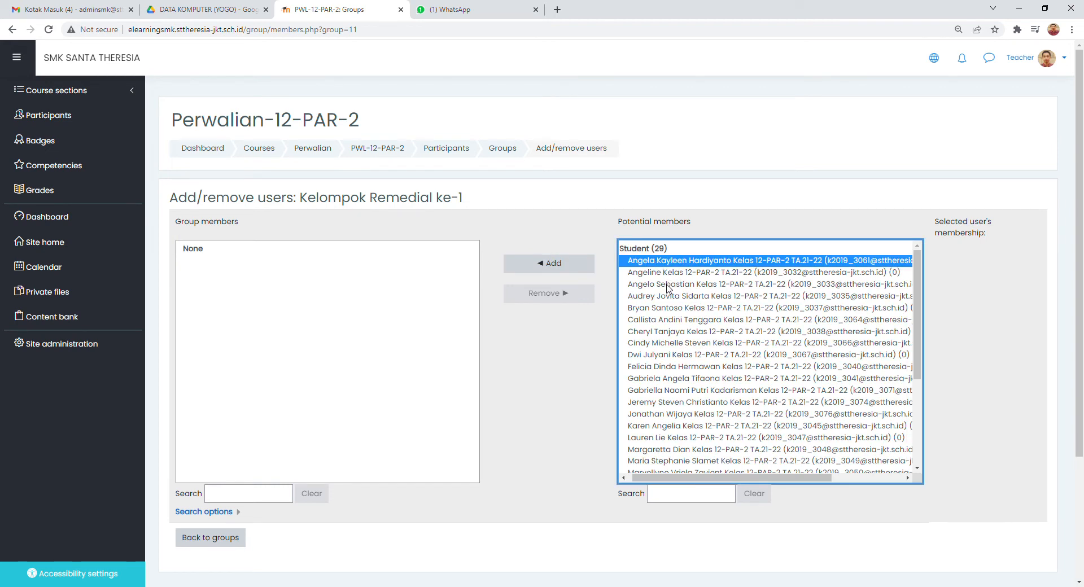
pyautogui.click(667, 284)
pyautogui.click(654, 261)
pyautogui.click(557, 269)
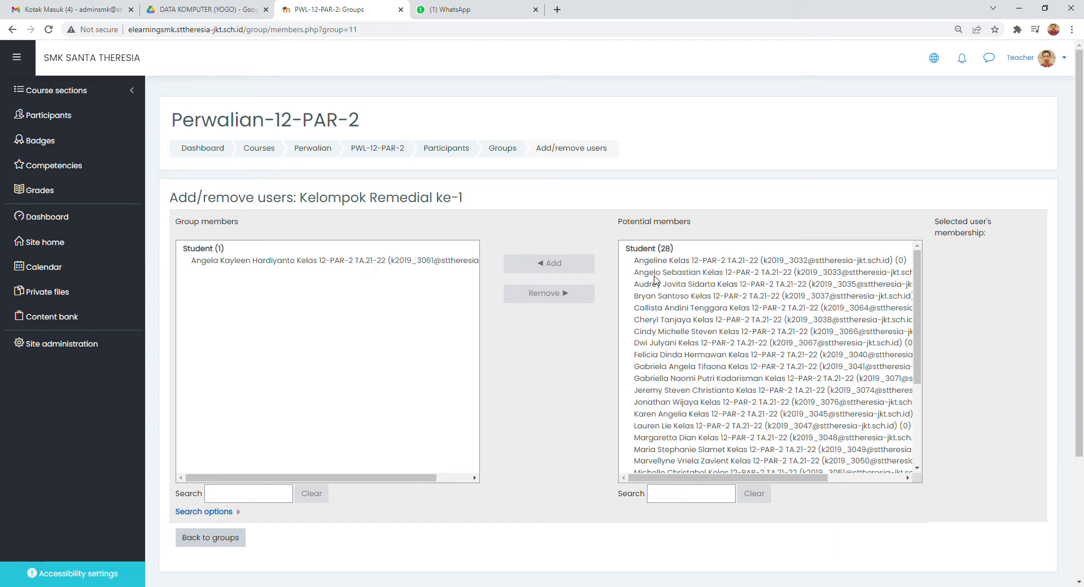
# - Add the fourth student in the potential members list to Kelompok Remedial ke-1, followed by the sixth remaining student
pyautogui.click(653, 298)
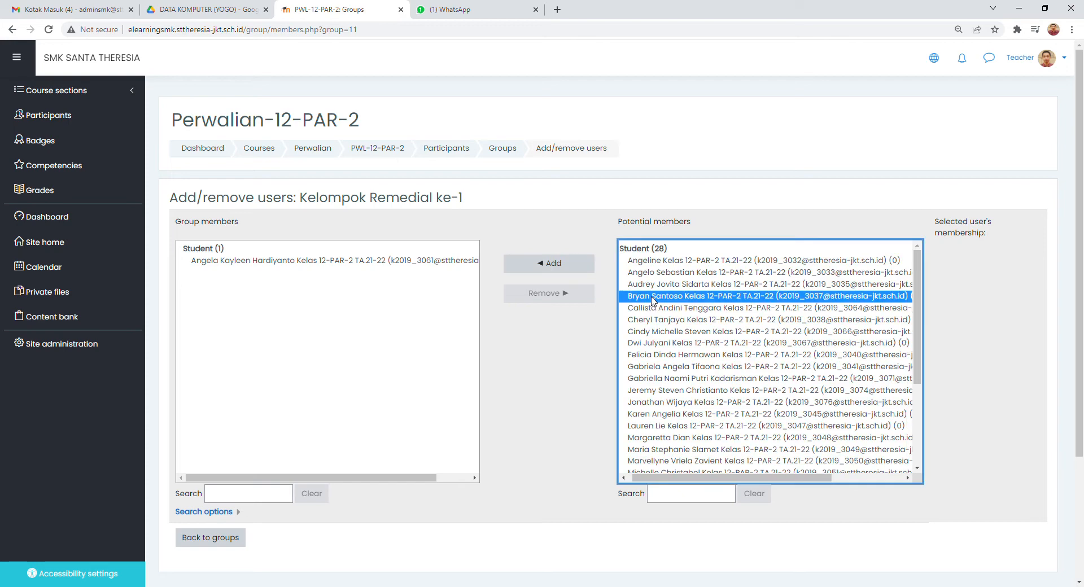
pyautogui.click(551, 264)
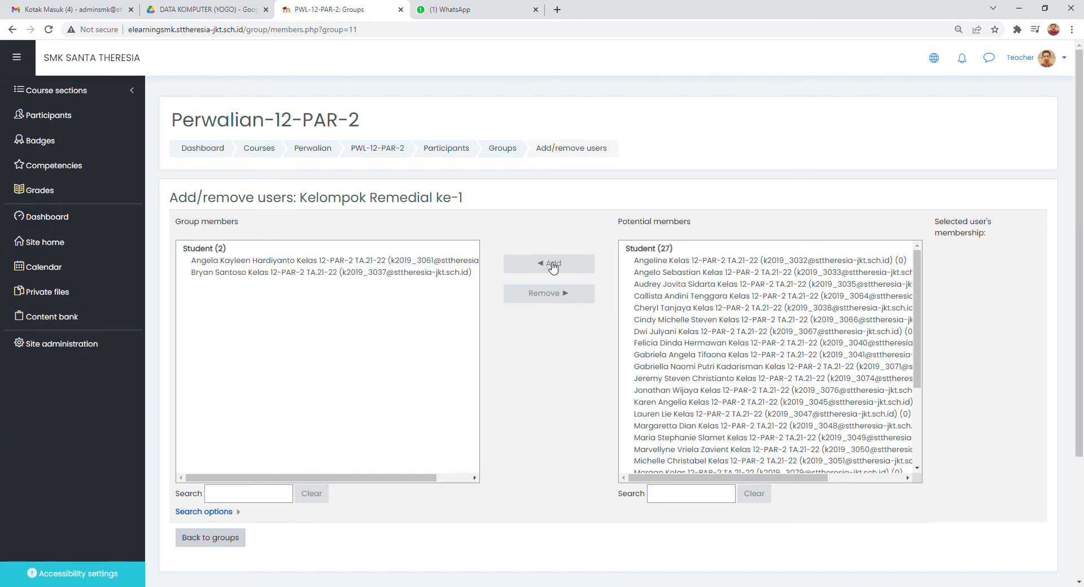
pyautogui.click(656, 320)
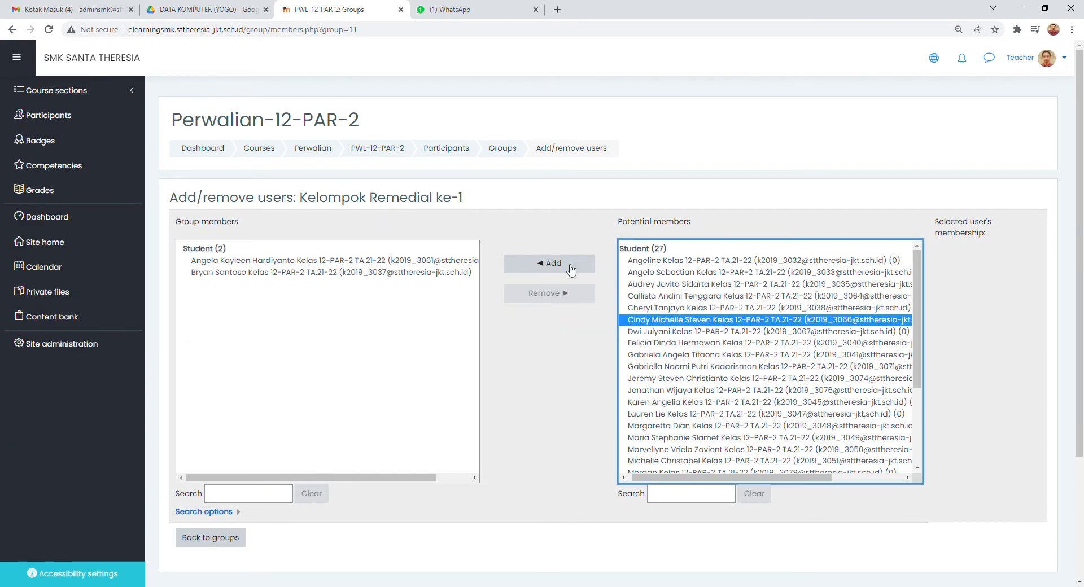
pyautogui.click(569, 265)
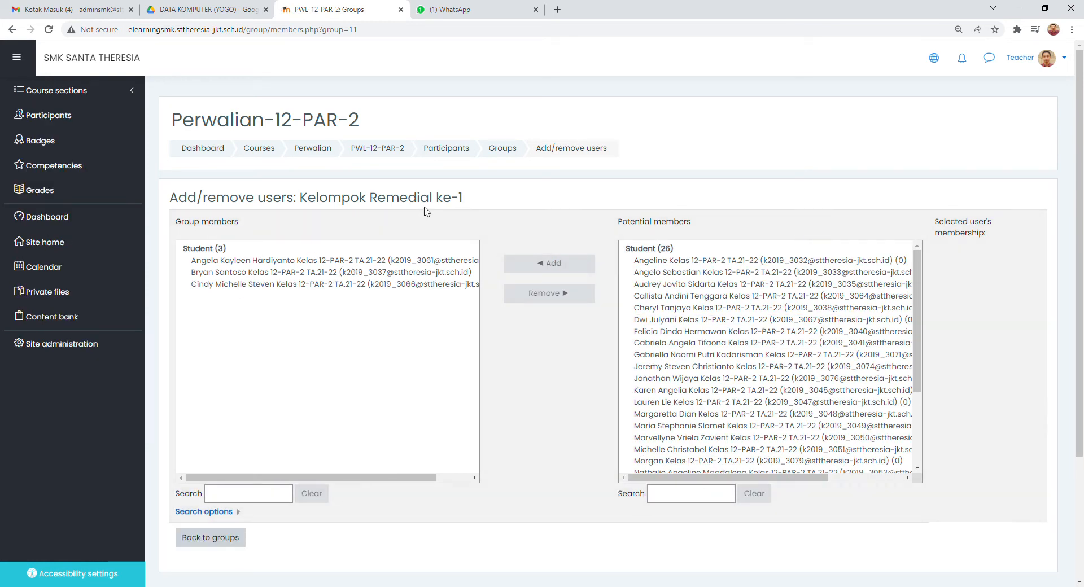
# - Return to the course's groups overview and select Kelompok Remedial ke-1 to check its members
pyautogui.scroll(-3, 478, 226)
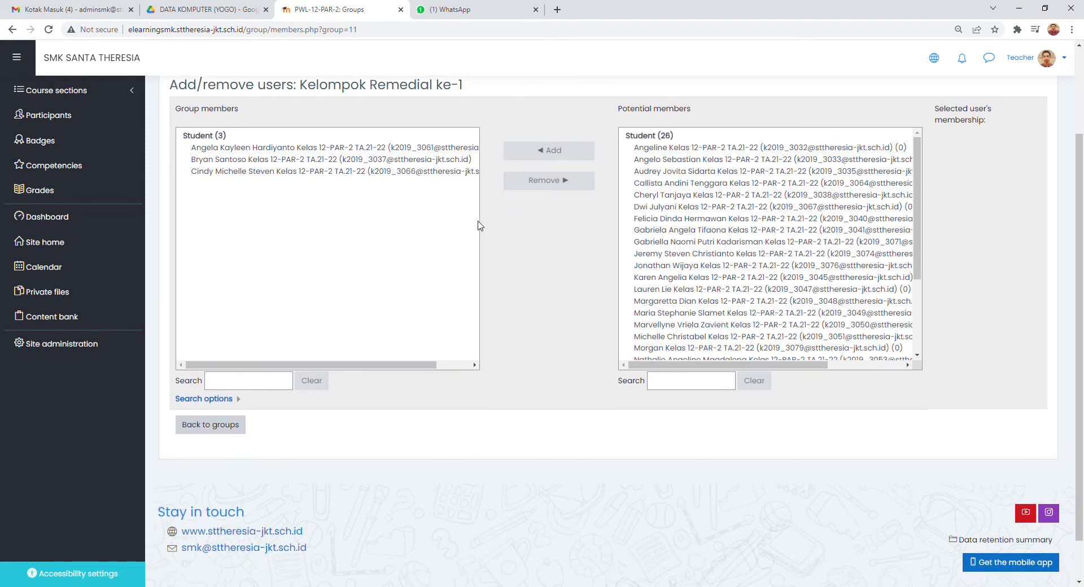
pyautogui.scroll(3, 477, 226)
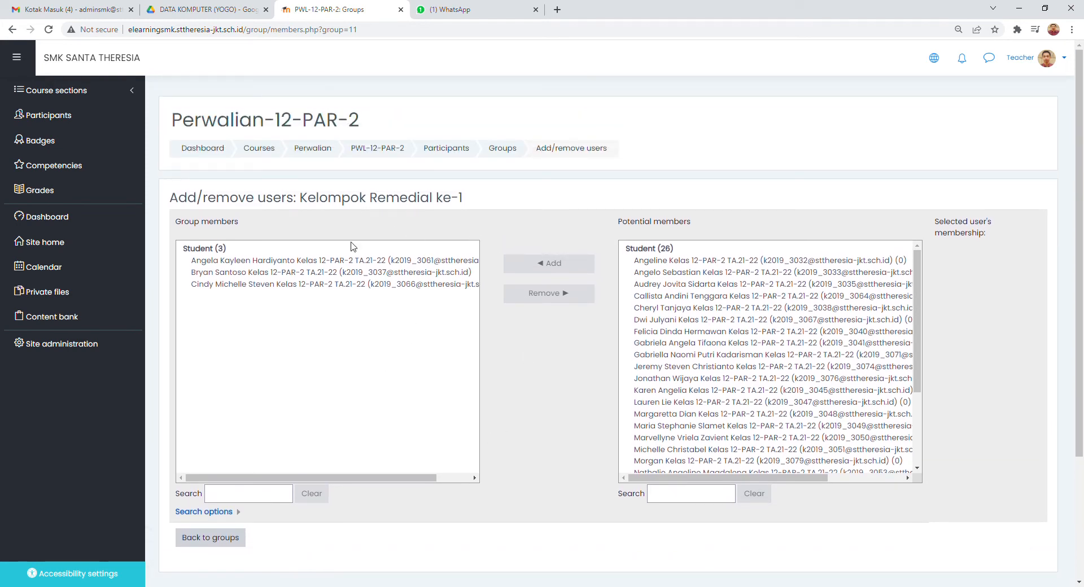
pyautogui.scroll(-1, 499, 310)
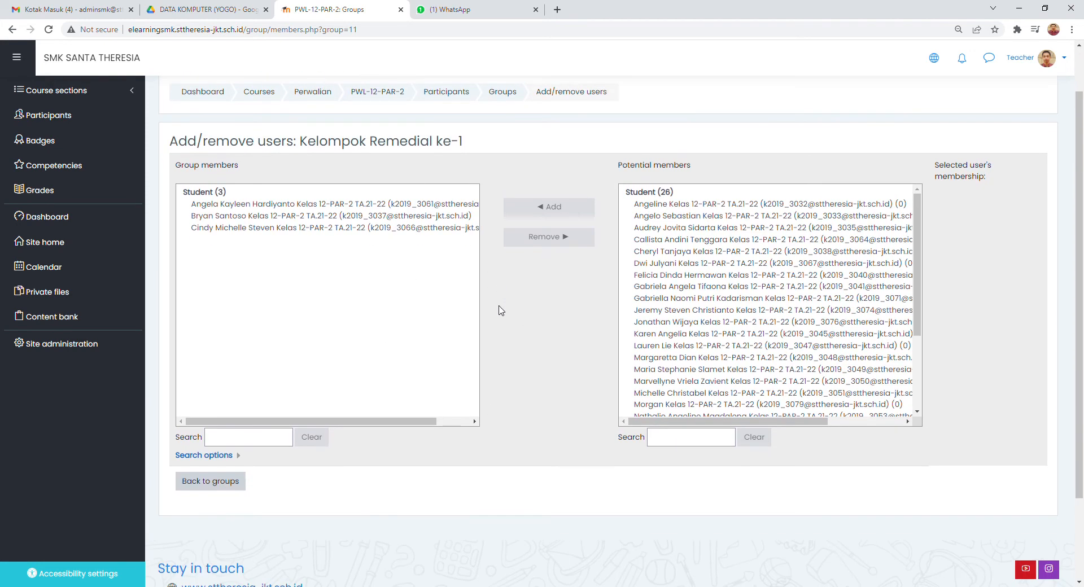
pyautogui.click(216, 487)
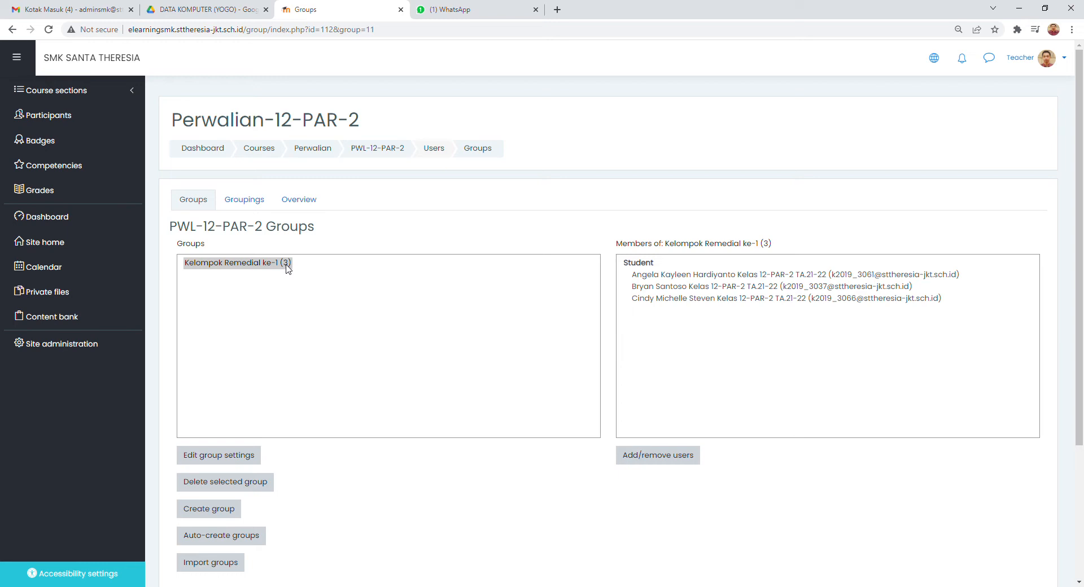
pyautogui.click(269, 267)
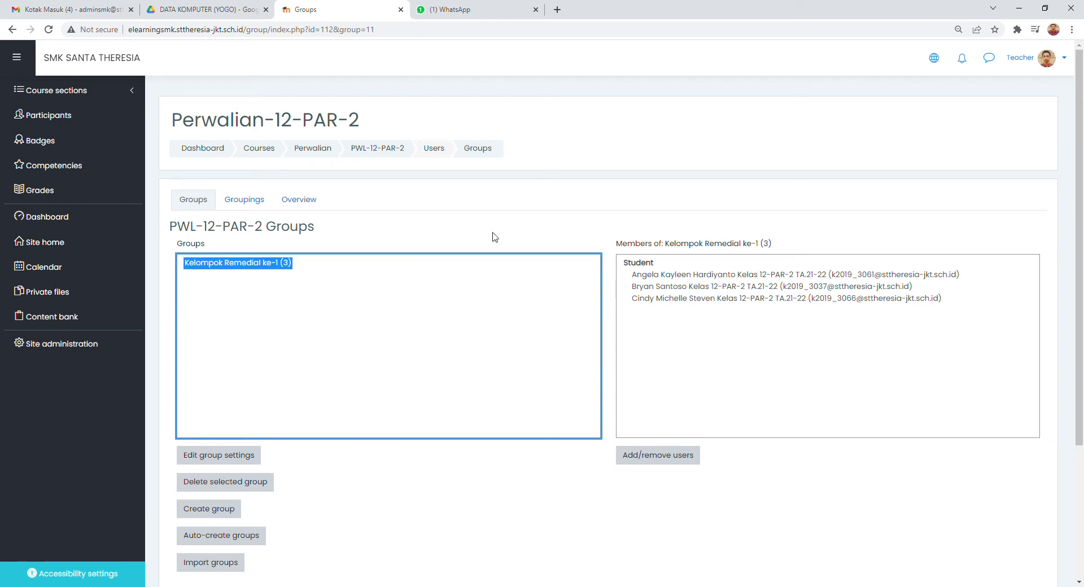
# - Go back to the PWL-12-PAR-2 course page and turn on editing mode
pyautogui.click(377, 148)
pyautogui.scroll(-3, 452, 245)
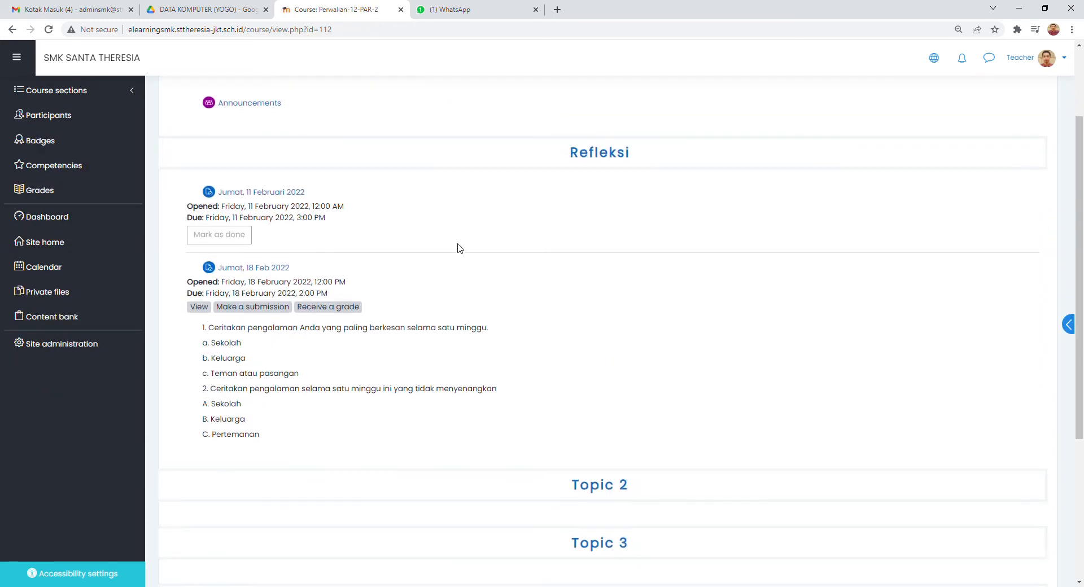
pyautogui.scroll(-3, 460, 248)
pyautogui.scroll(1, 467, 248)
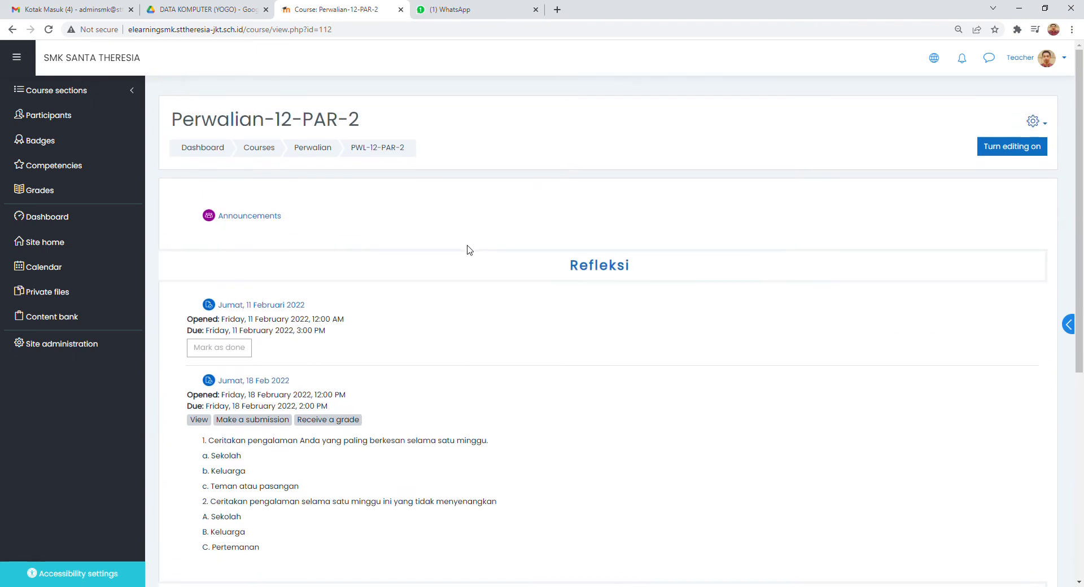
pyautogui.scroll(-1, 468, 248)
pyautogui.scroll(1, 467, 248)
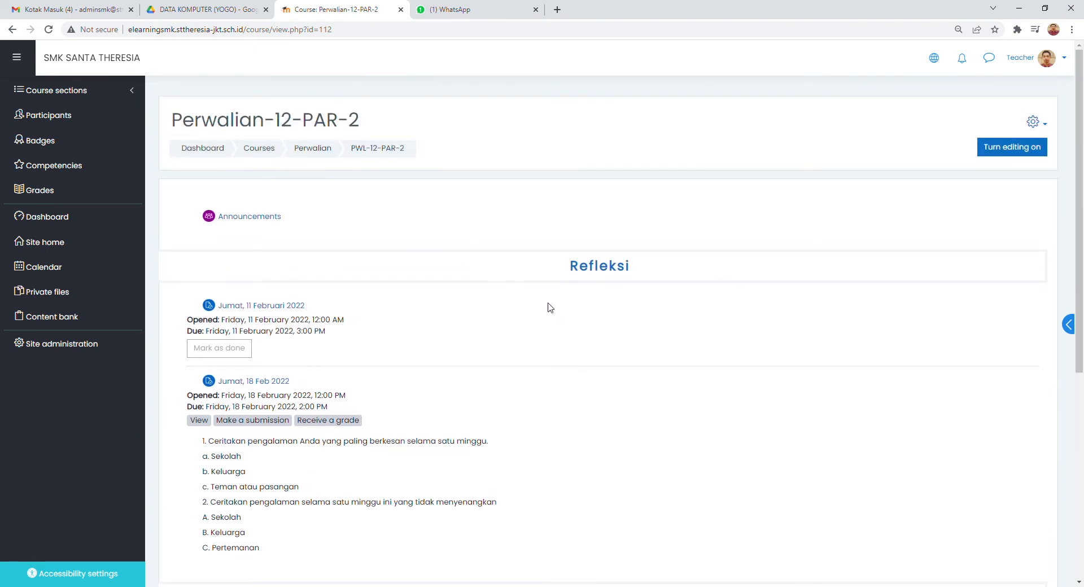
pyautogui.click(999, 151)
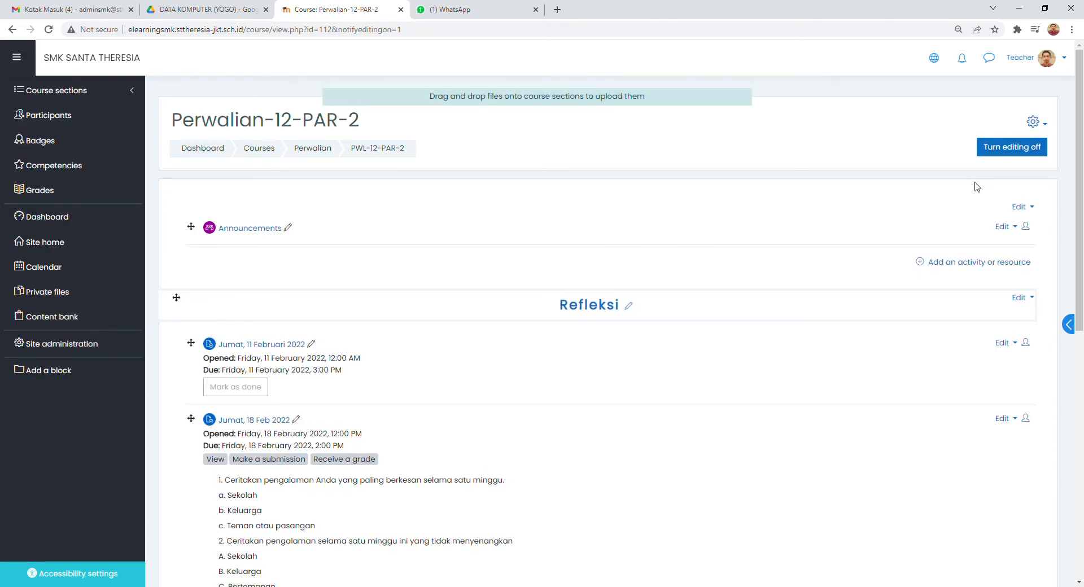
# - Add a new Assignment activity to Topic 2 and name it "Tugas Remedial ke-1"
pyautogui.scroll(-8, 925, 231)
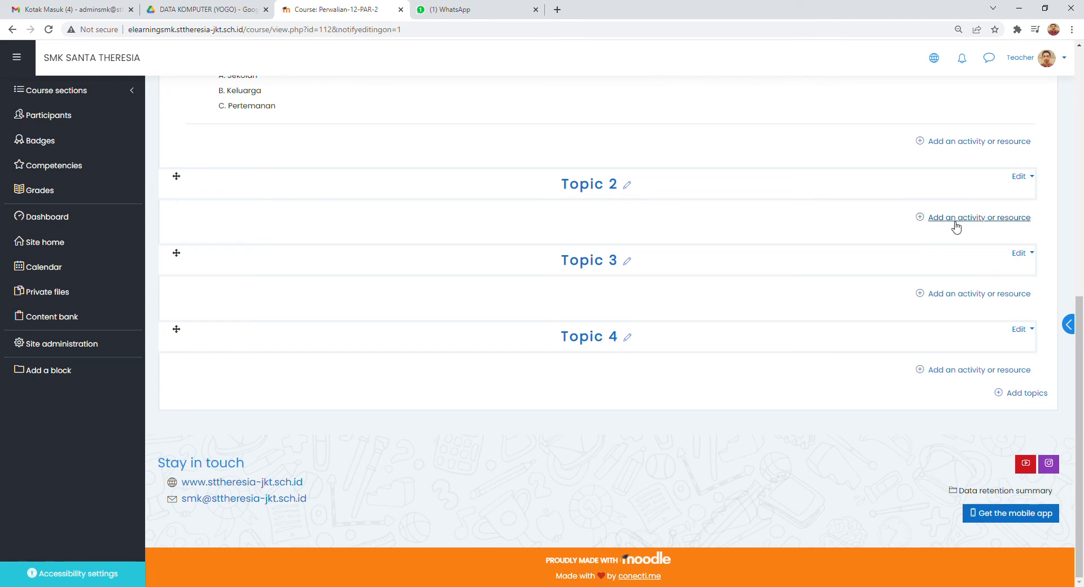
pyautogui.click(992, 224)
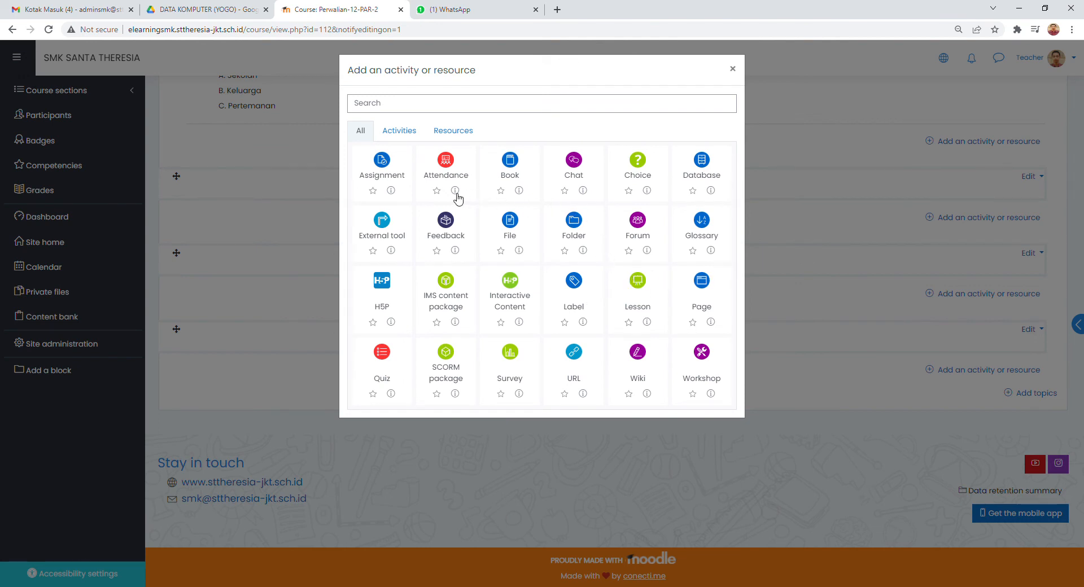
pyautogui.click(389, 166)
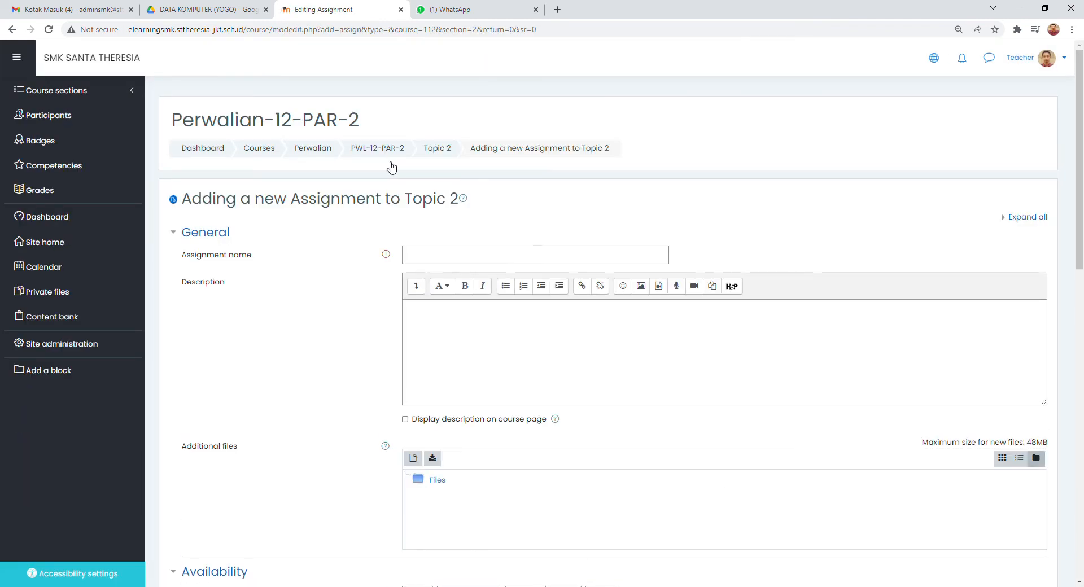
pyautogui.click(452, 260)
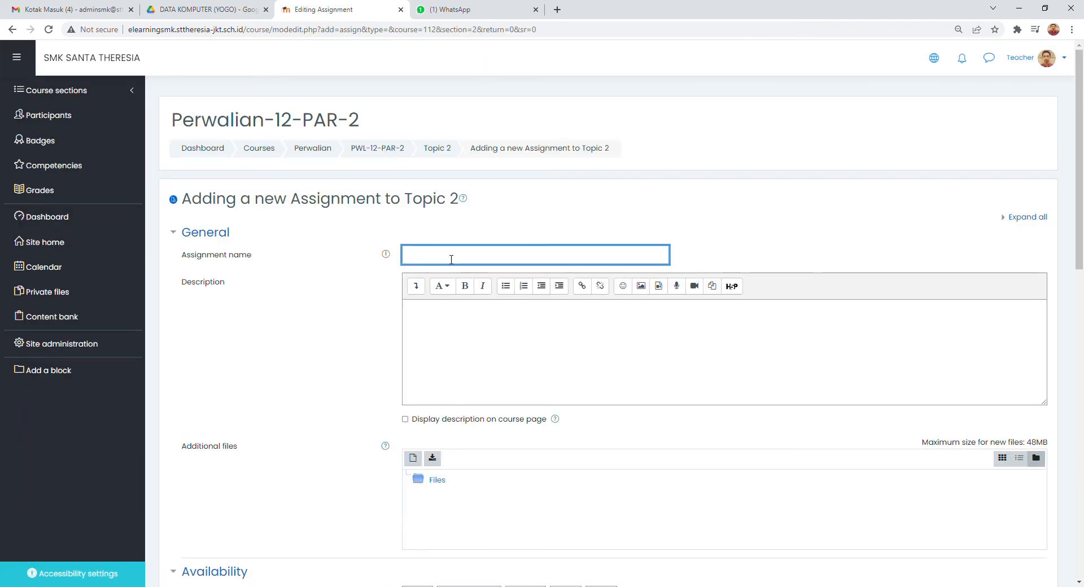
pyautogui.write('Tugas Remedial ke-1')
# - Enter the assignment description "Silahkan membuat makalah dan upload disini" and enable displaying it on the course page
pyautogui.scroll(-1, 489, 268)
pyautogui.click(469, 259)
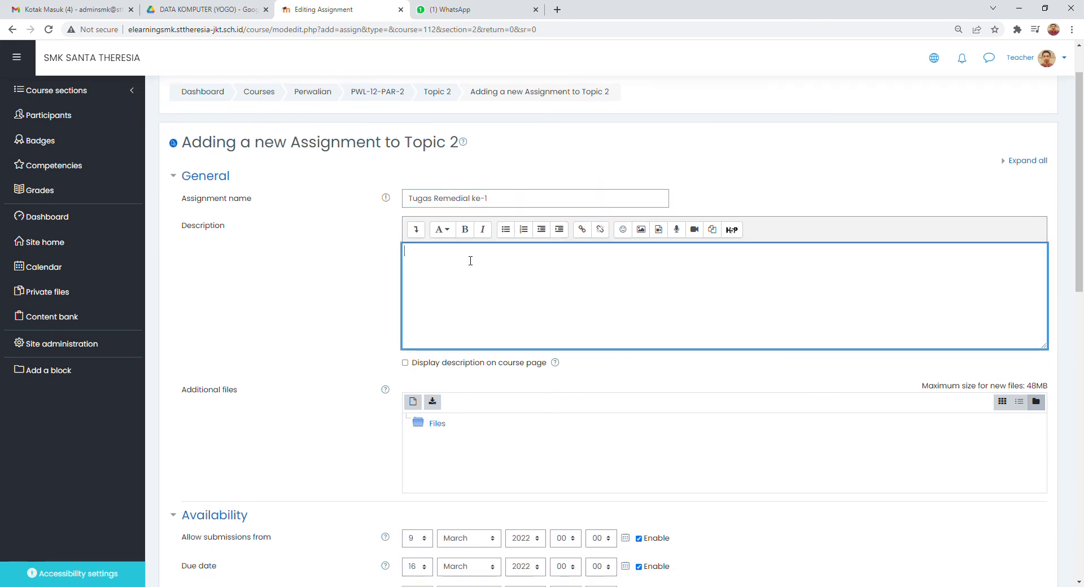
pyautogui.click(405, 363)
pyautogui.click(443, 265)
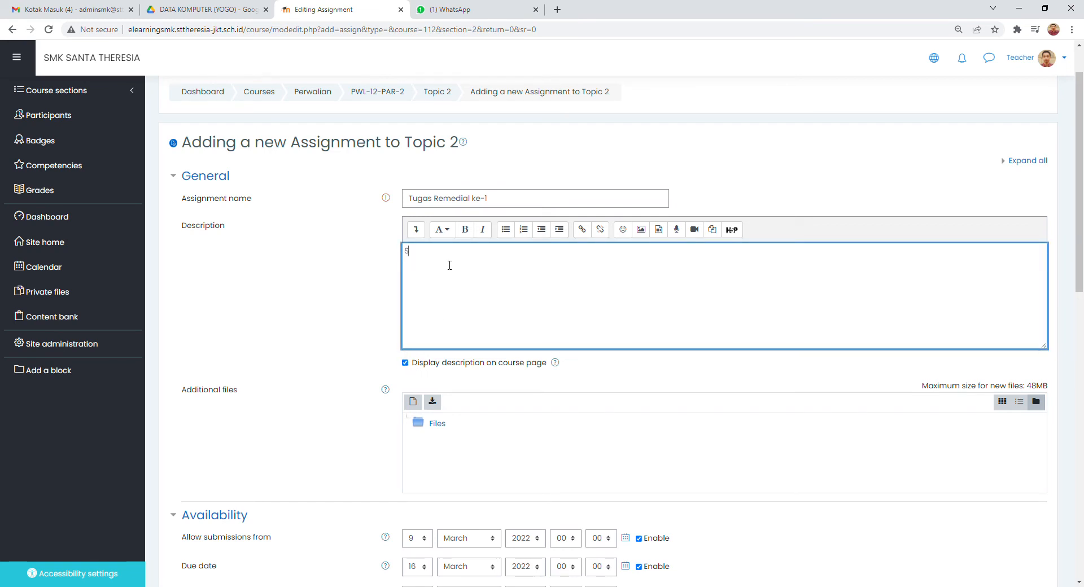
pyautogui.write('Silahkan ker')
pyautogui.write('membuat m')
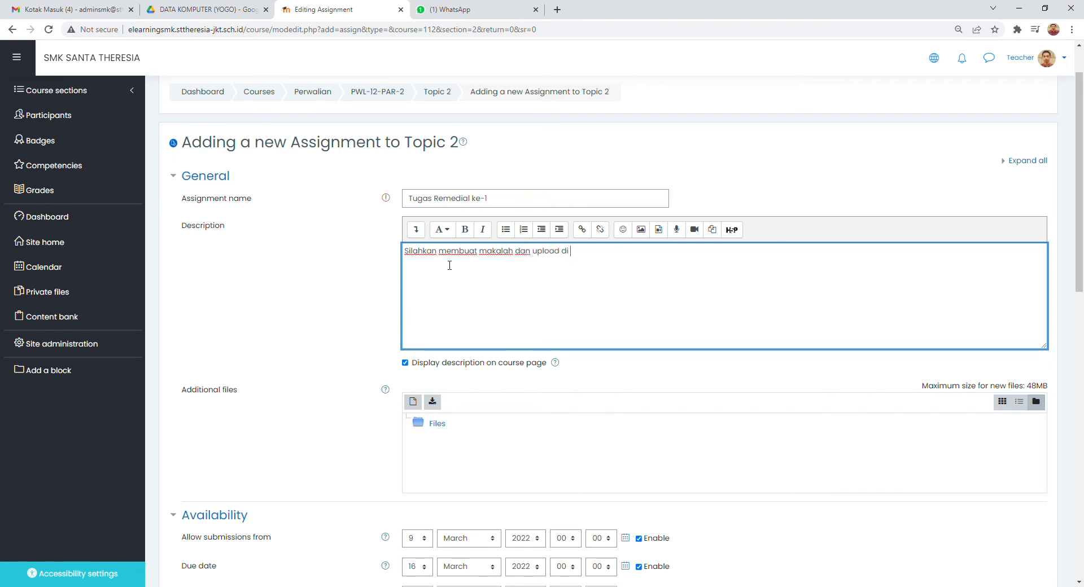
pyautogui.write('akalah dan upload disini')
# - Review the assignment's description, additional files, availability dates and submission type settings
pyautogui.scroll(-3, 436, 261)
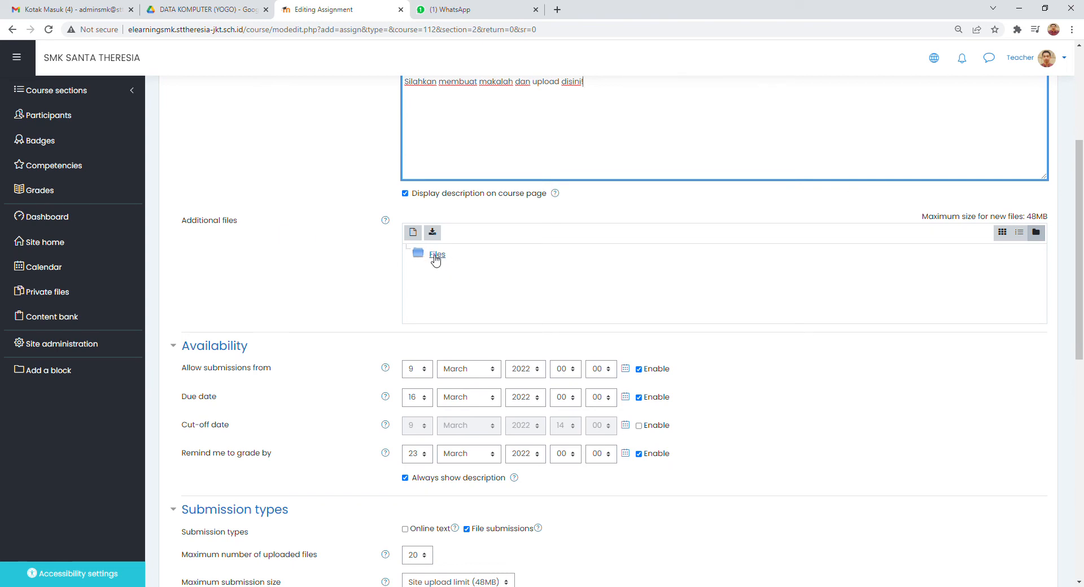
pyautogui.scroll(-2, 435, 259)
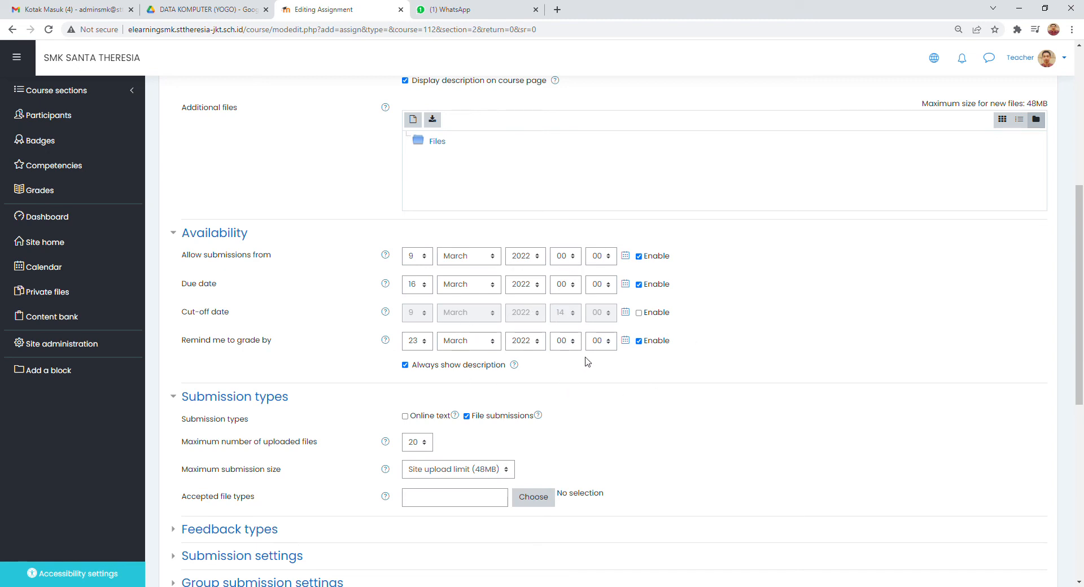
pyautogui.scroll(-3, 565, 271)
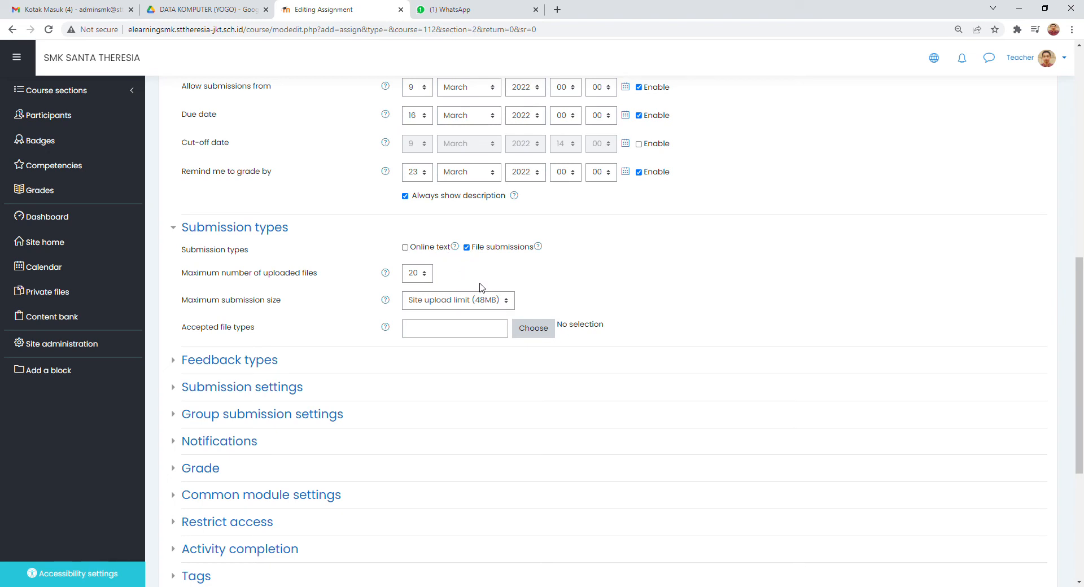
pyautogui.scroll(1, 482, 287)
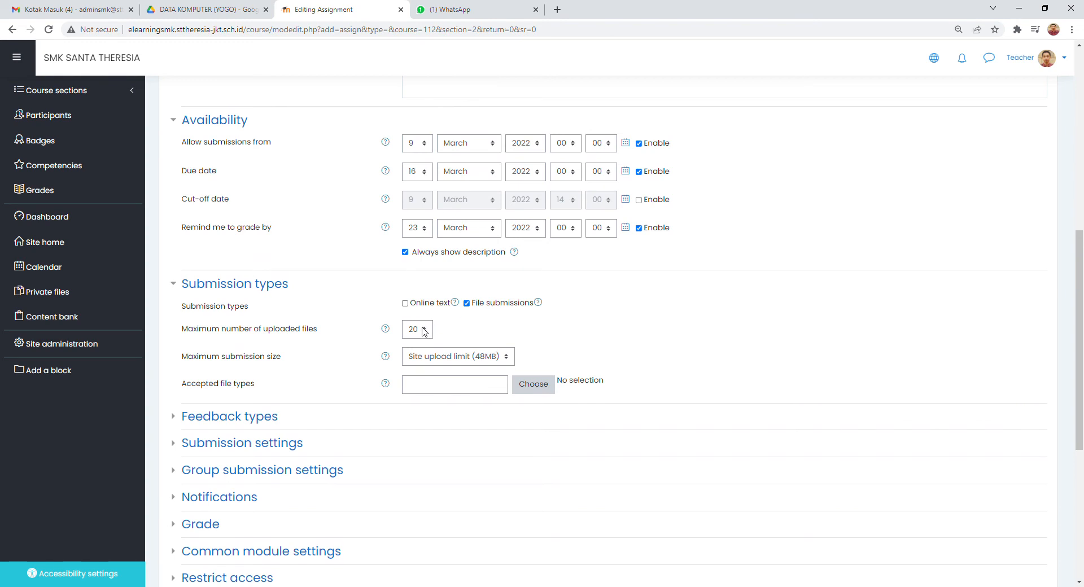
pyautogui.scroll(7, 430, 332)
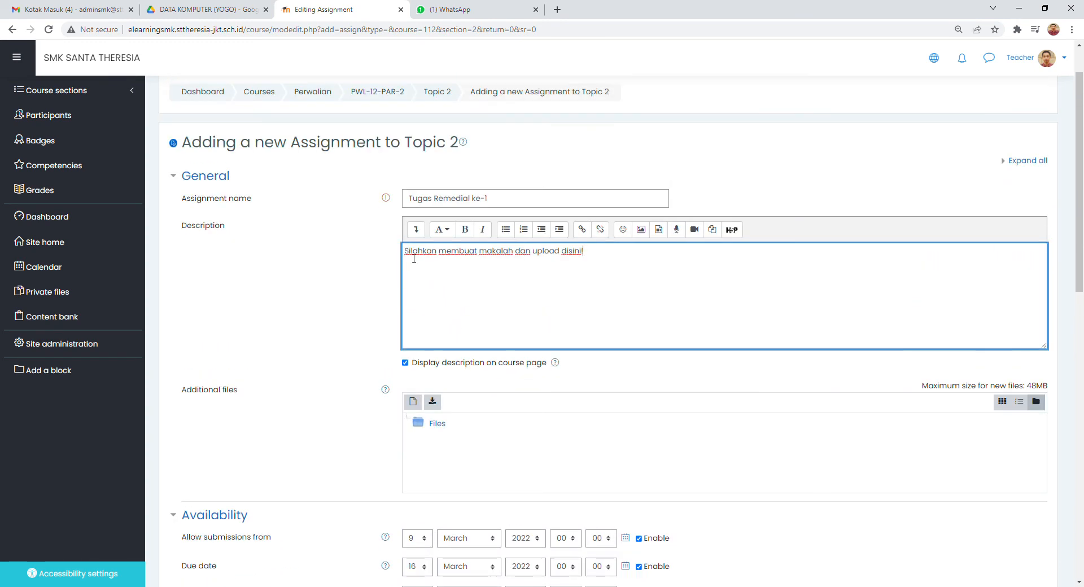
pyautogui.moveTo(408, 257); pyautogui.dragTo(624, 254)
pyautogui.click(624, 266)
# - Limit the assignment to a maximum of 1 uploaded file and accept all file types
pyautogui.scroll(-8, 570, 261)
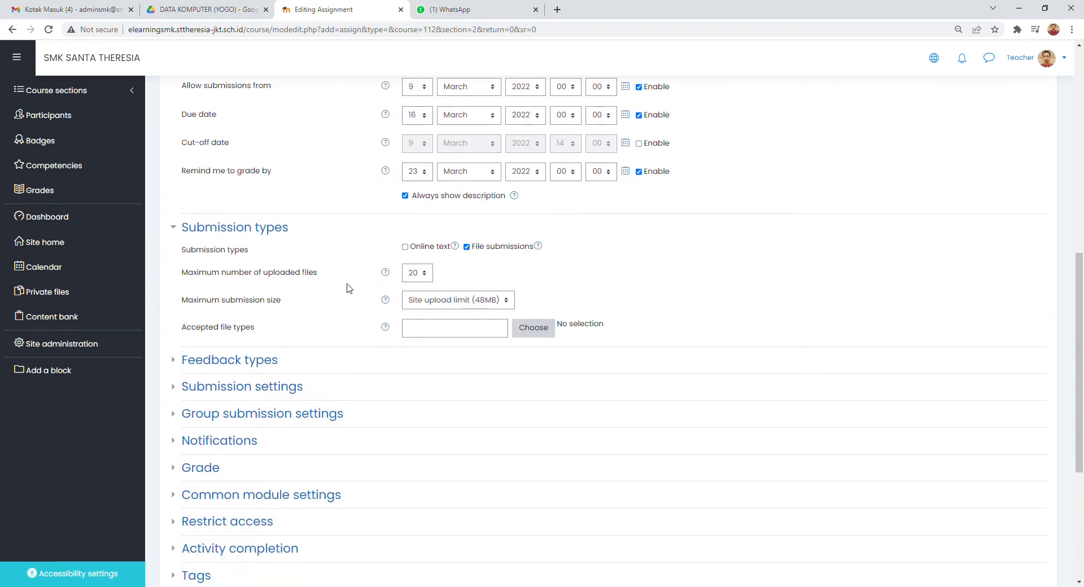
pyautogui.click(425, 276)
pyautogui.press('1')
pyautogui.click(527, 333)
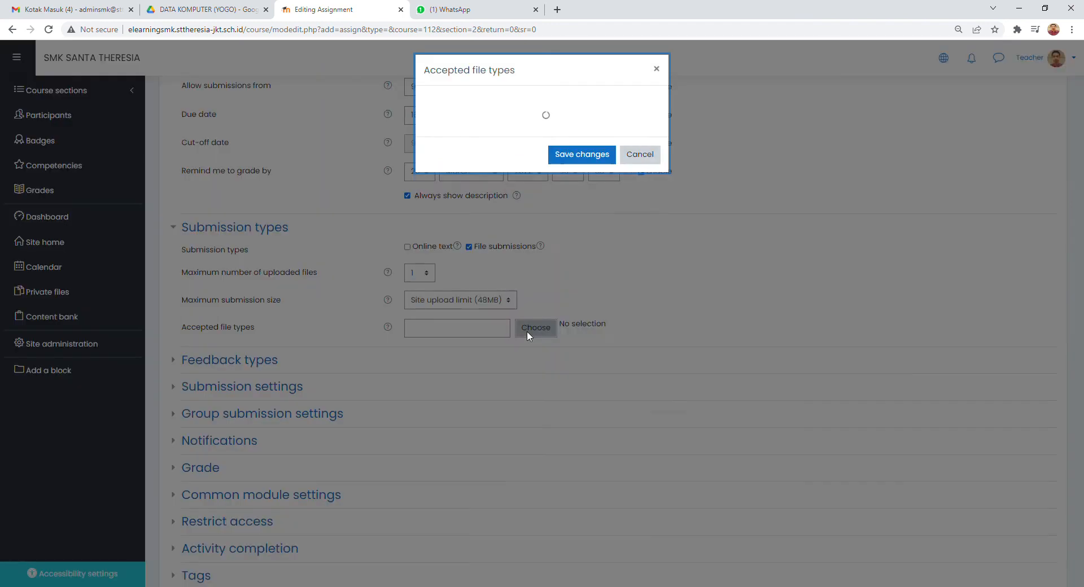
pyautogui.click(427, 100)
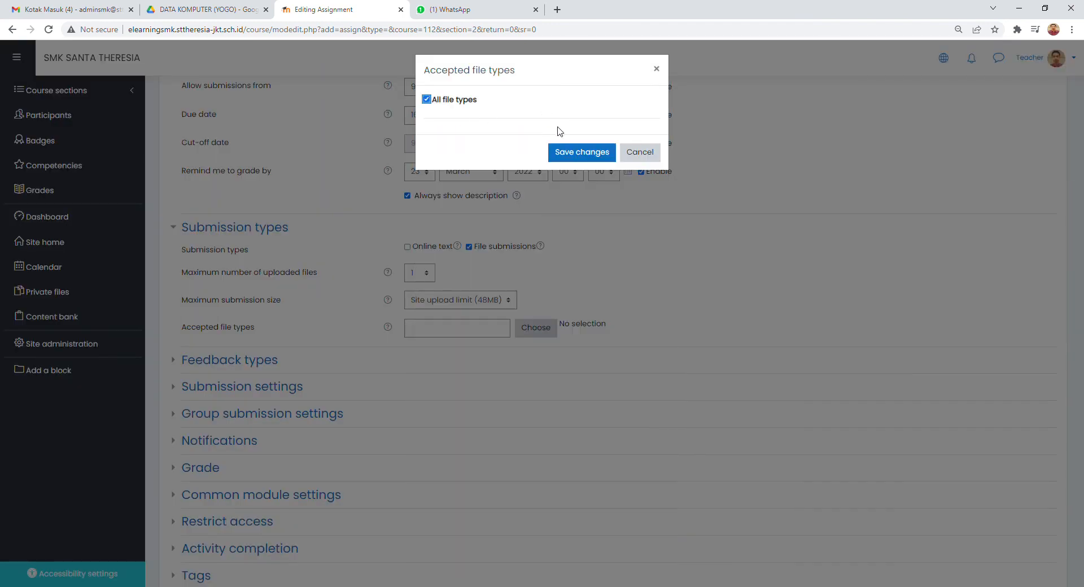
pyautogui.click(567, 153)
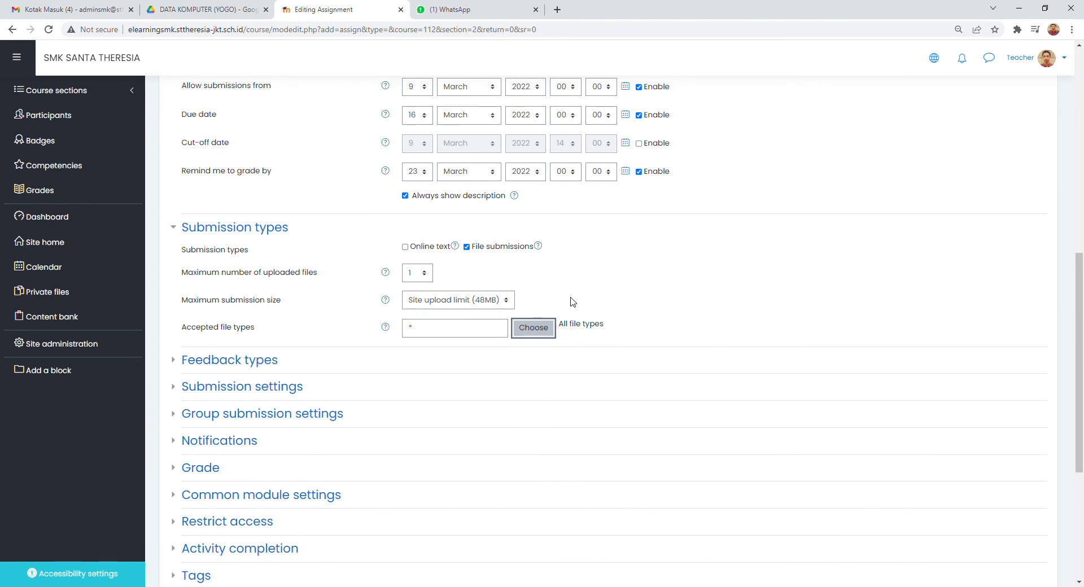
# - Expand and examine the assignment's feedback types, submission settings and group submission settings
pyautogui.scroll(-1, 368, 330)
pyautogui.click(175, 306)
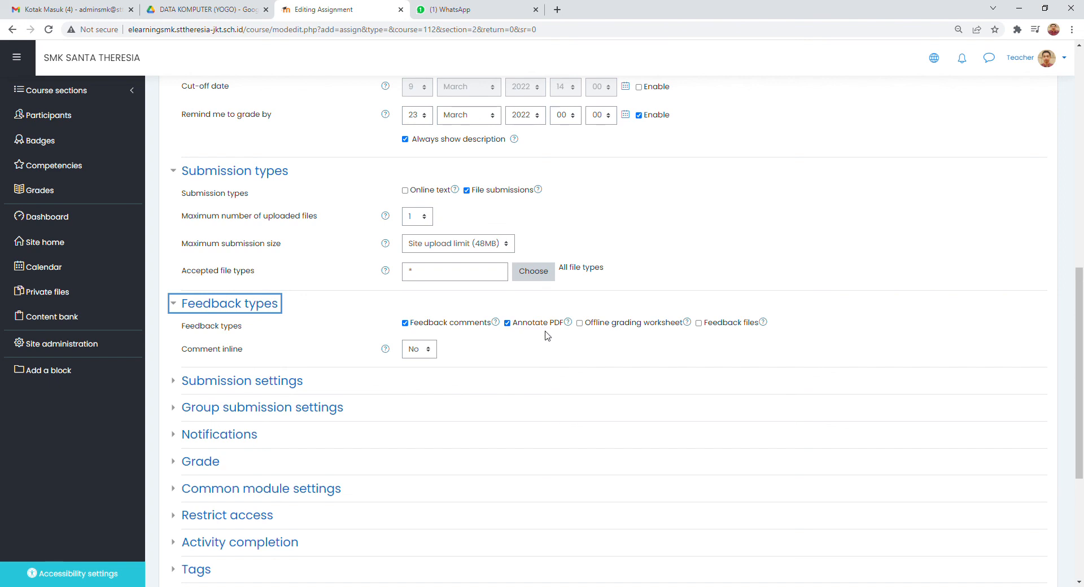
pyautogui.scroll(-2, 547, 336)
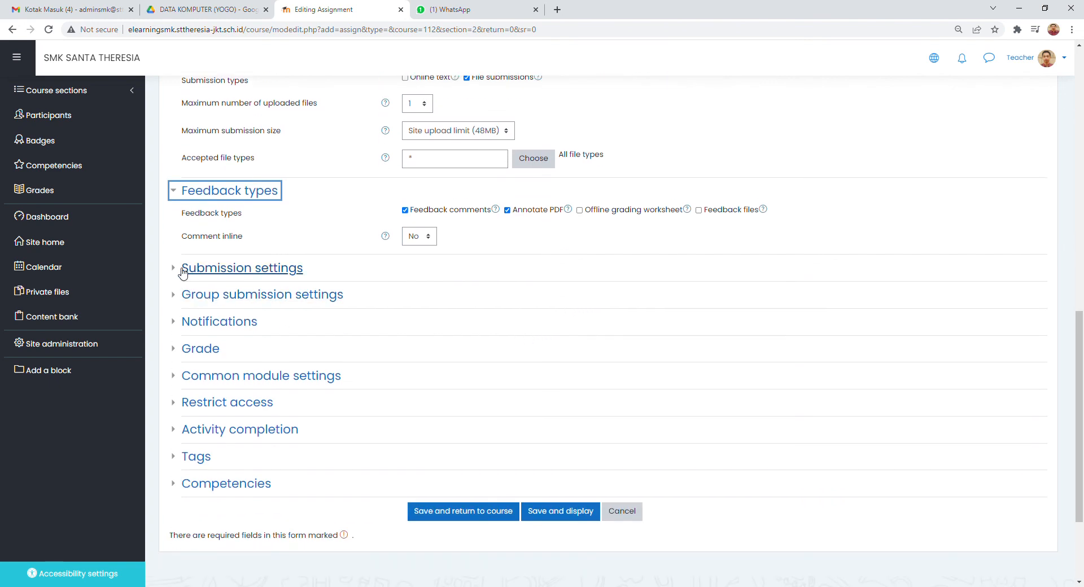
pyautogui.click(179, 271)
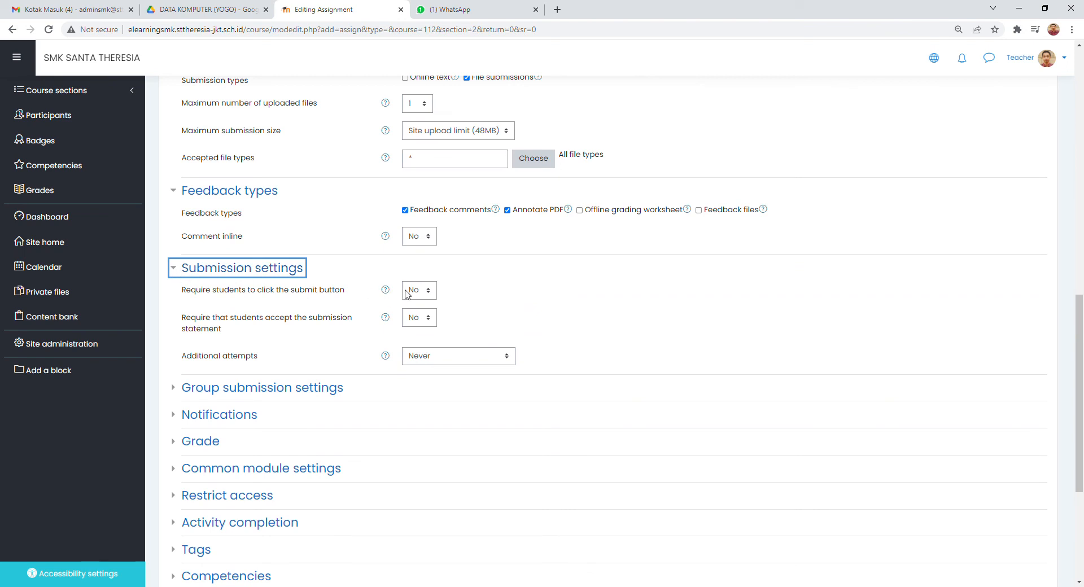
pyautogui.scroll(-1, 450, 299)
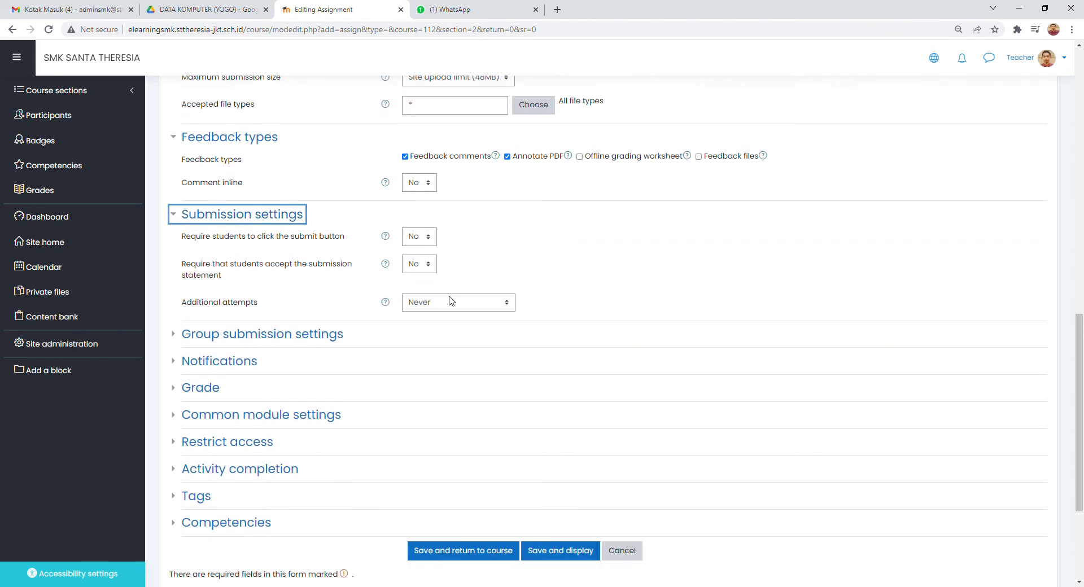
pyautogui.click(178, 338)
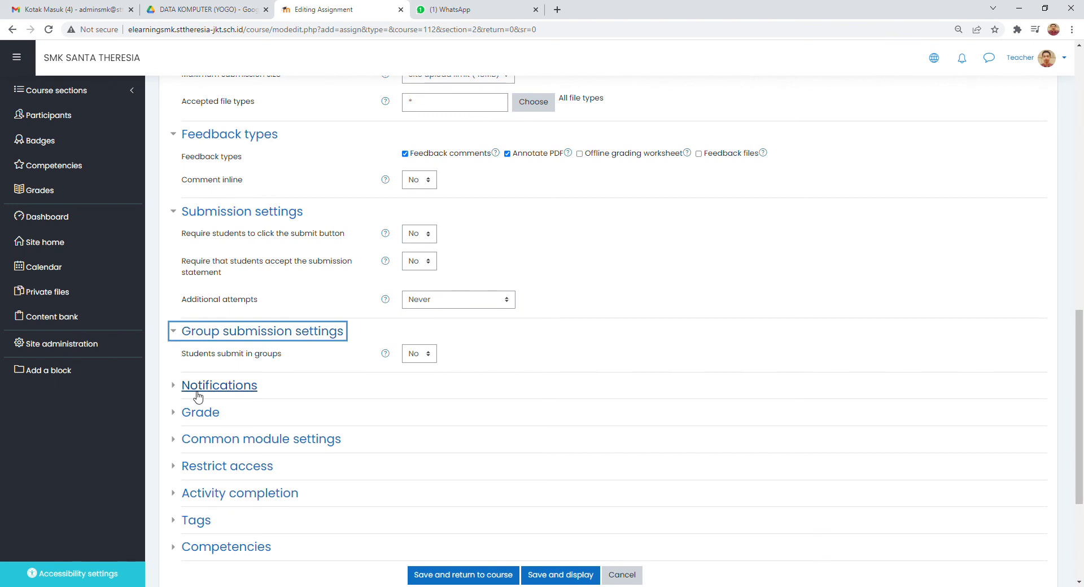
# - Add a group access restriction to the assignment so that students must belong to Kelompok Remedial ke-1
pyautogui.scroll(-2, 232, 395)
pyautogui.scroll(3, 215, 398)
pyautogui.scroll(-3, 200, 398)
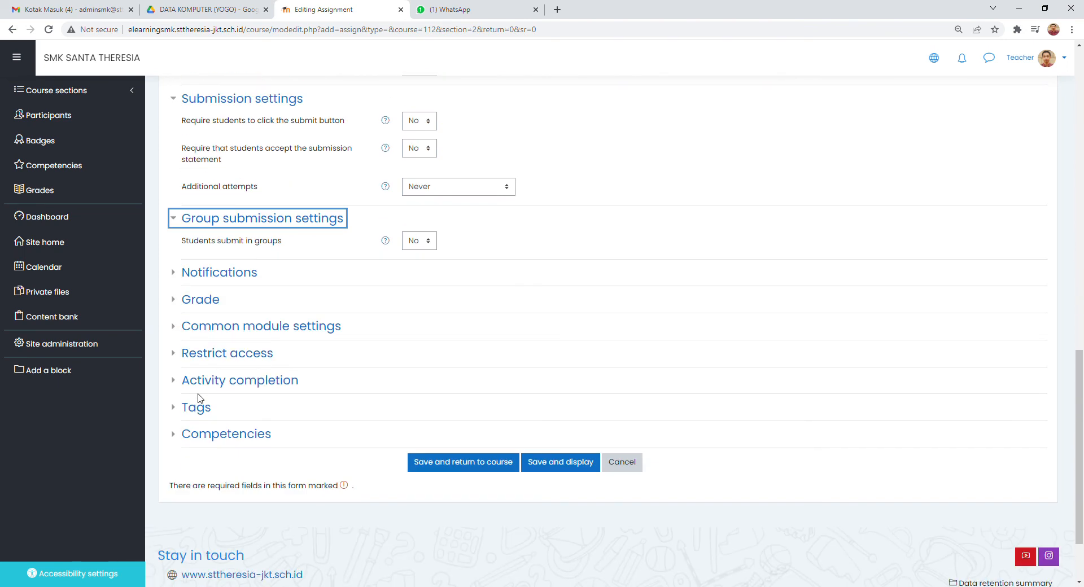
pyautogui.click(177, 356)
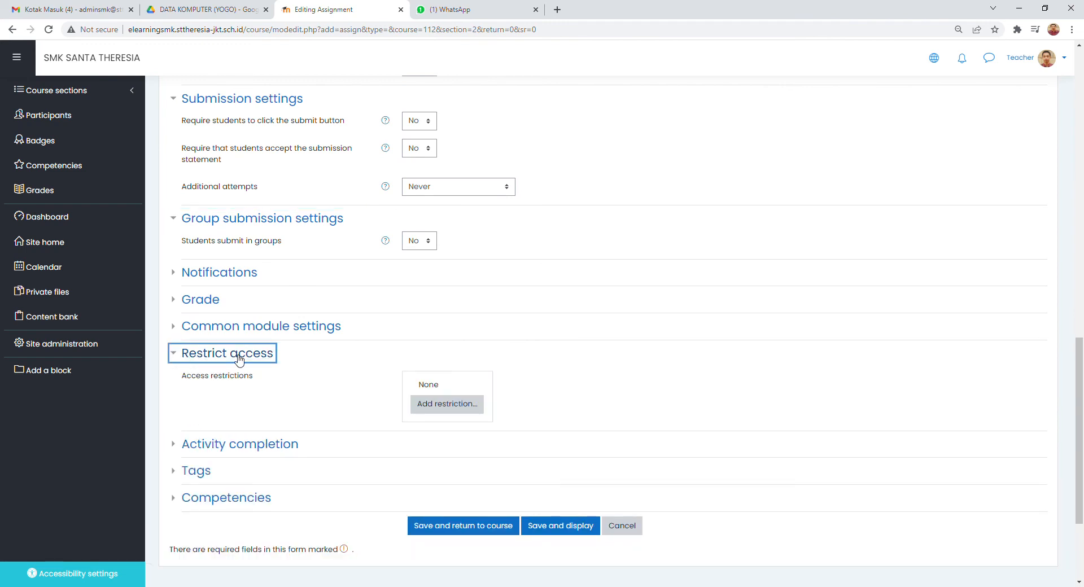
pyautogui.click(448, 405)
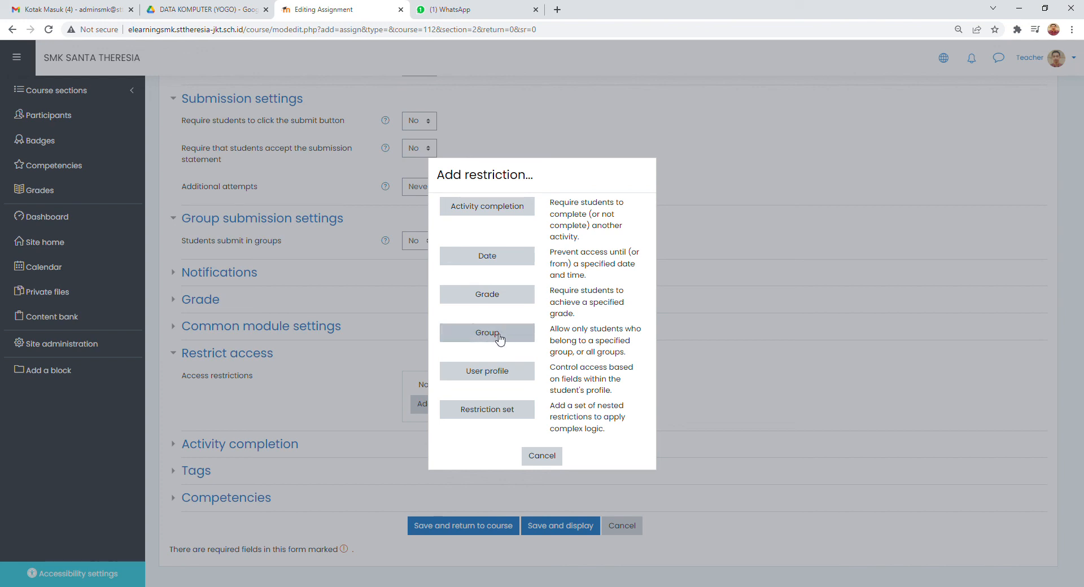
pyautogui.click(515, 338)
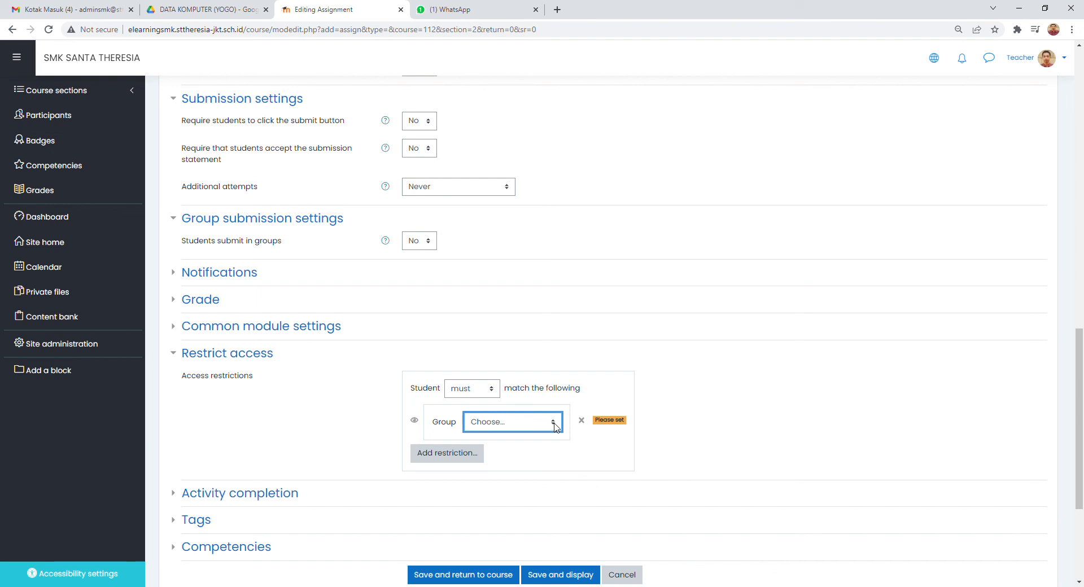
pyautogui.click(539, 469)
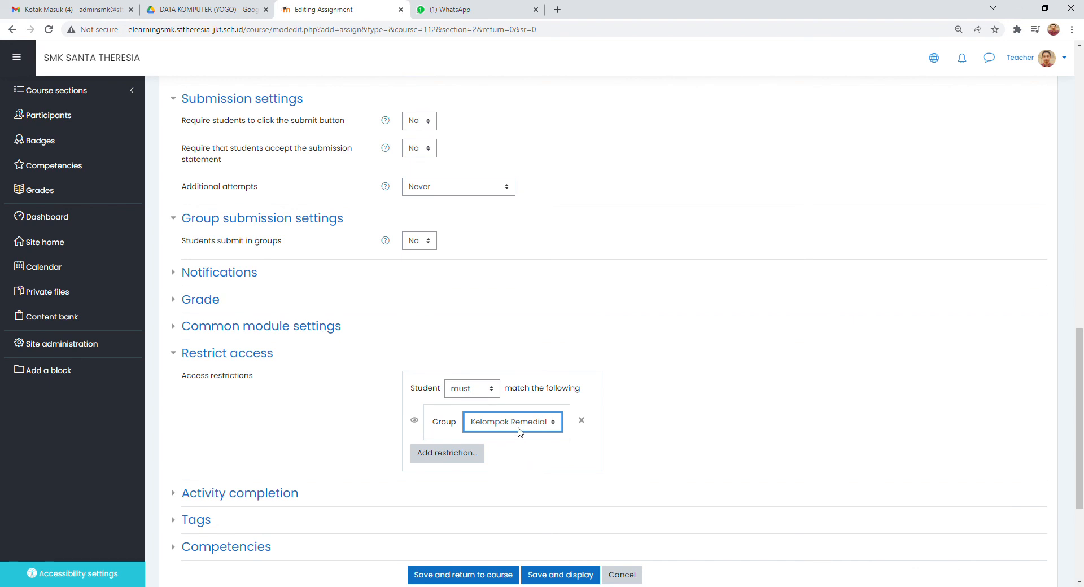
# - Set completion tracking to "Do not indicate activity completion" and save the assignment, returning to the course
pyautogui.scroll(-2, 520, 433)
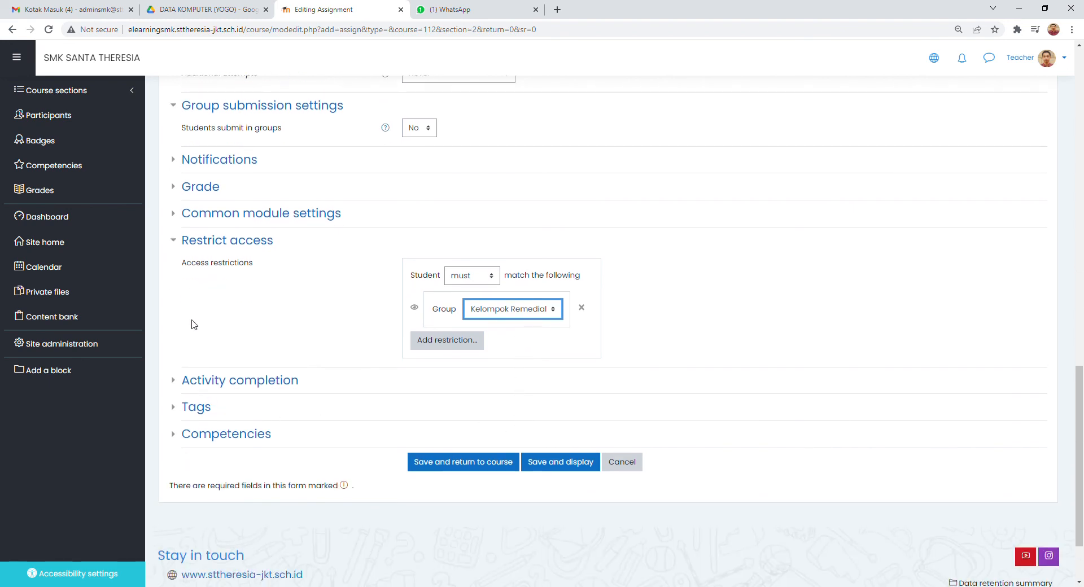
pyautogui.click(172, 380)
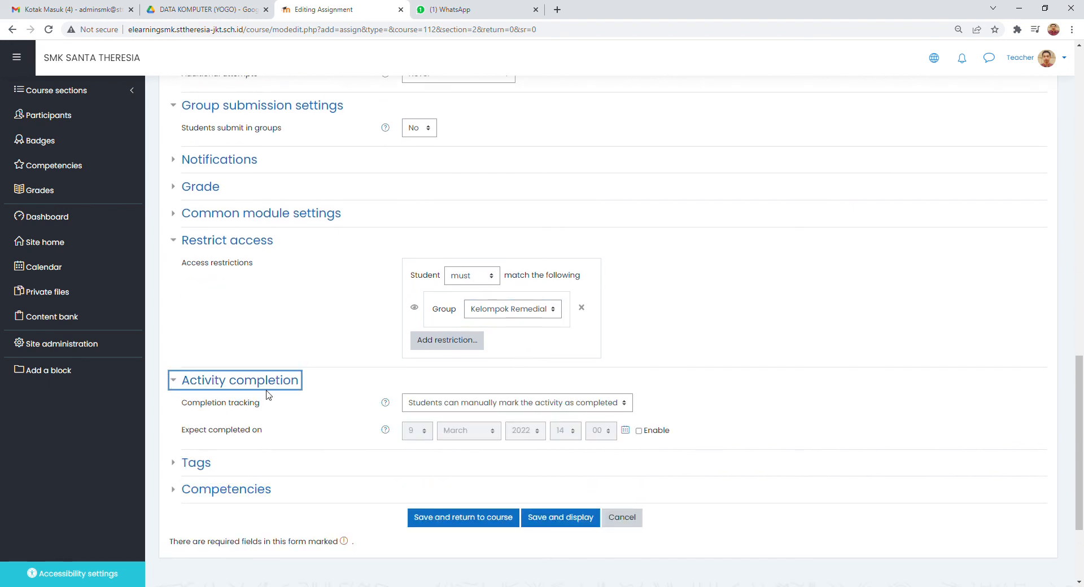
pyautogui.click(524, 402)
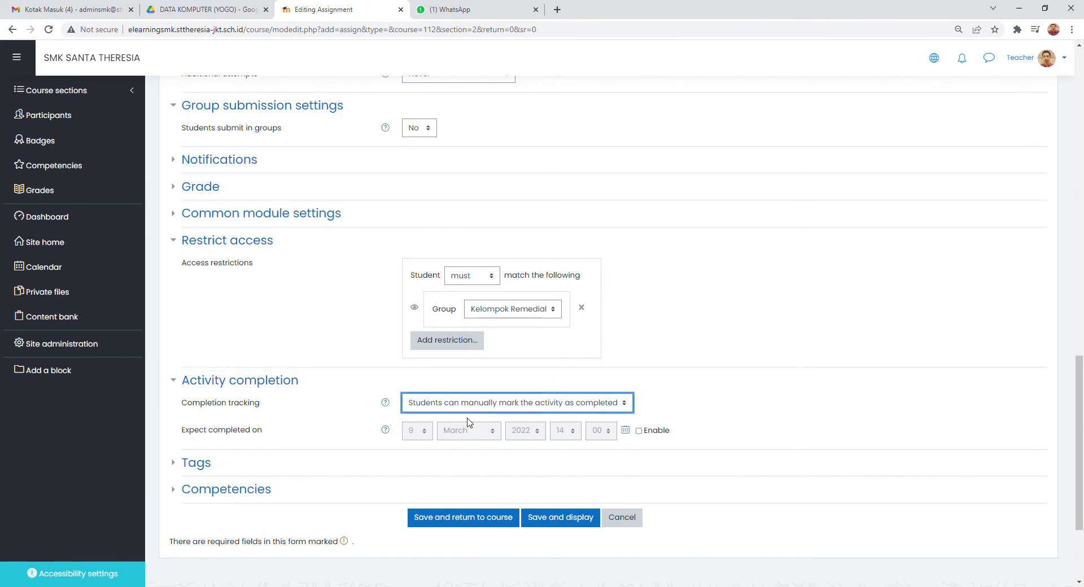
pyautogui.click(468, 423)
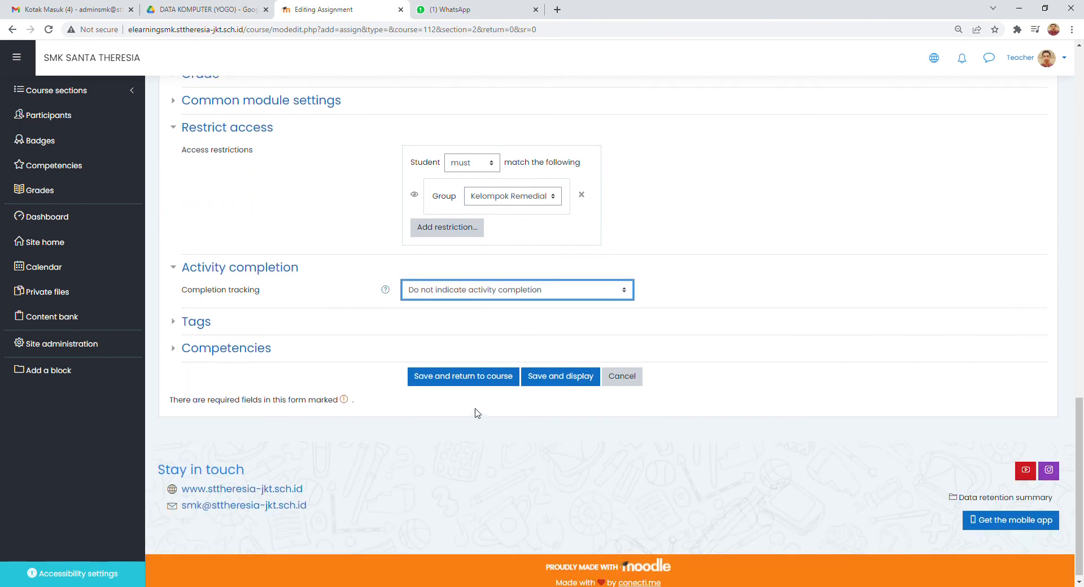
pyautogui.click(477, 378)
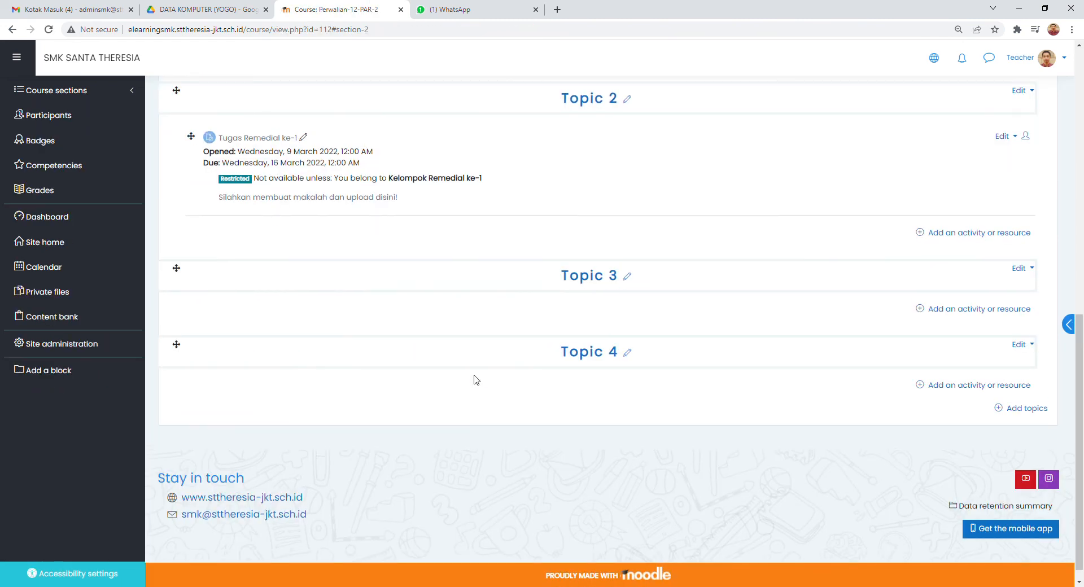
# - Check the group restriction shown on Tugas Remedial ke-1 in Topic 2 and the participant count in its grading summary
pyautogui.scroll(2, 475, 378)
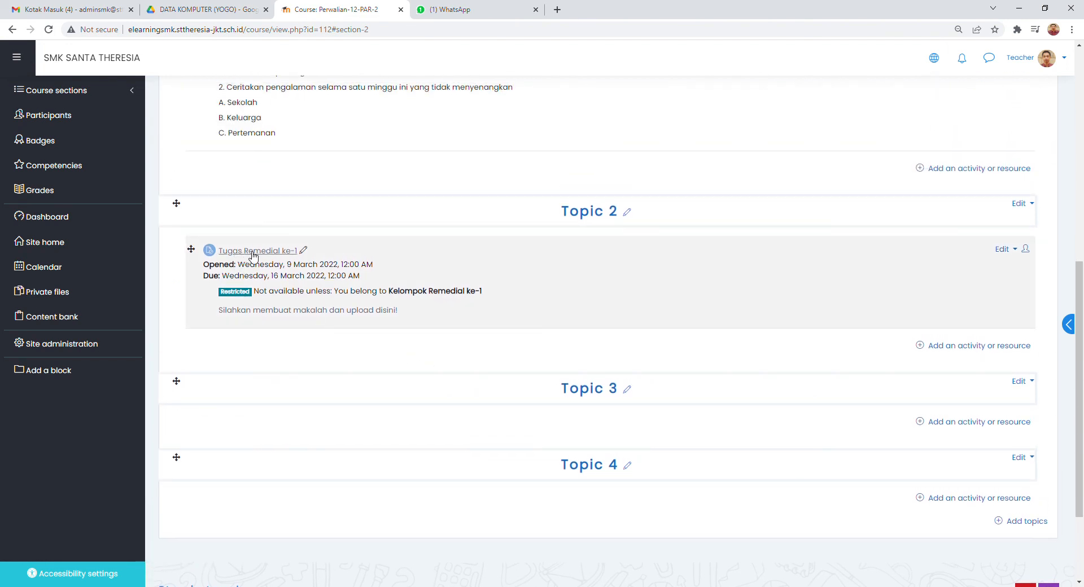
pyautogui.scroll(1, 265, 256)
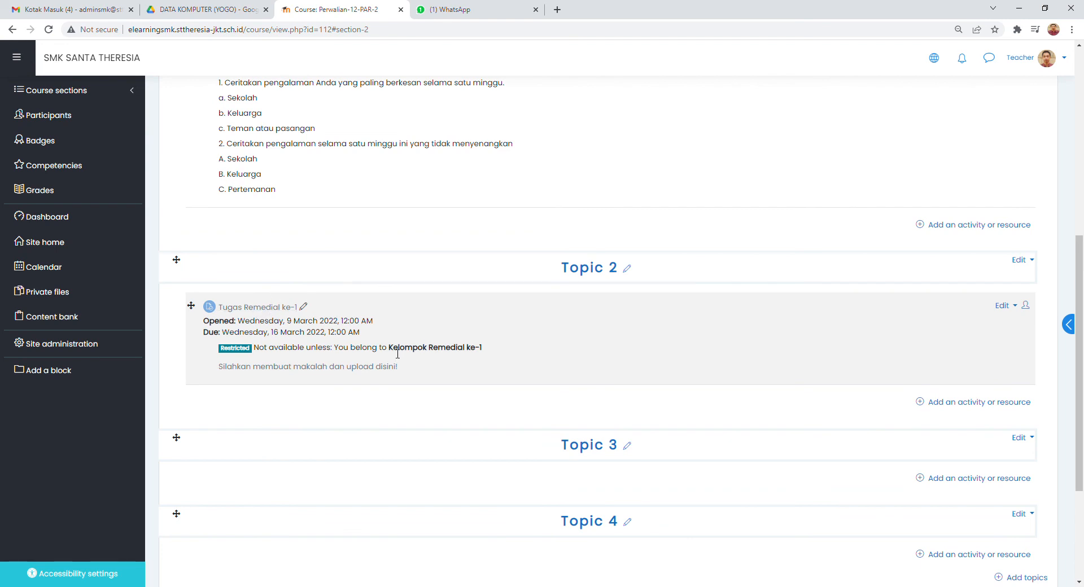
pyautogui.moveTo(398, 354); pyautogui.dragTo(490, 347)
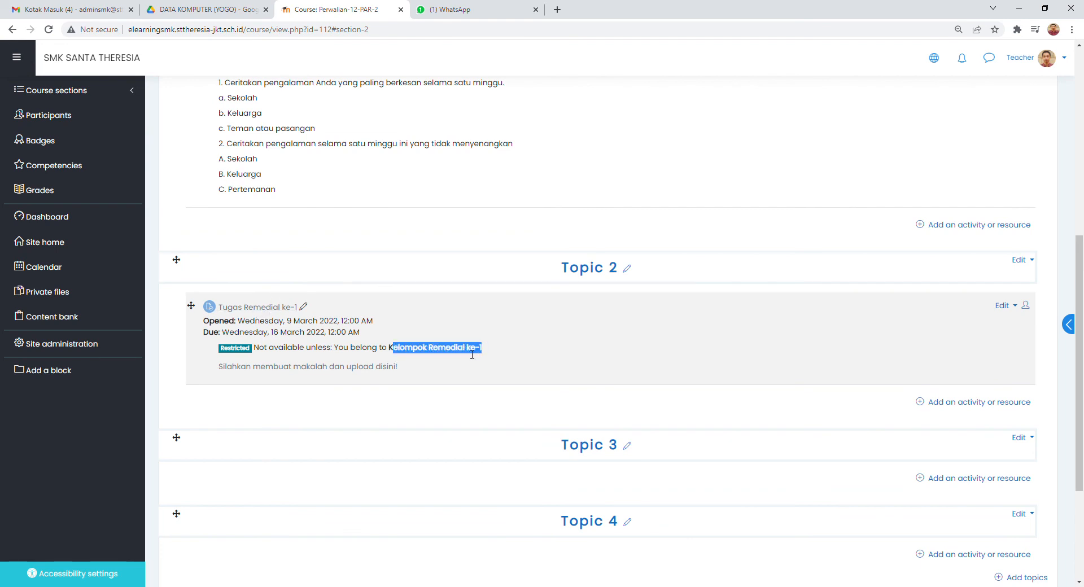
pyautogui.click(467, 355)
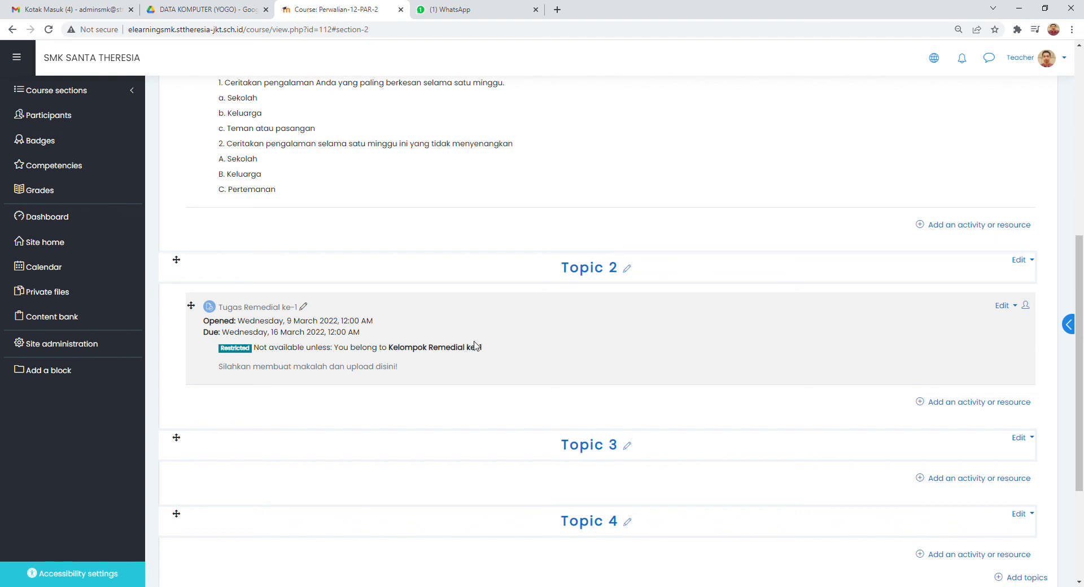
pyautogui.scroll(1, 474, 345)
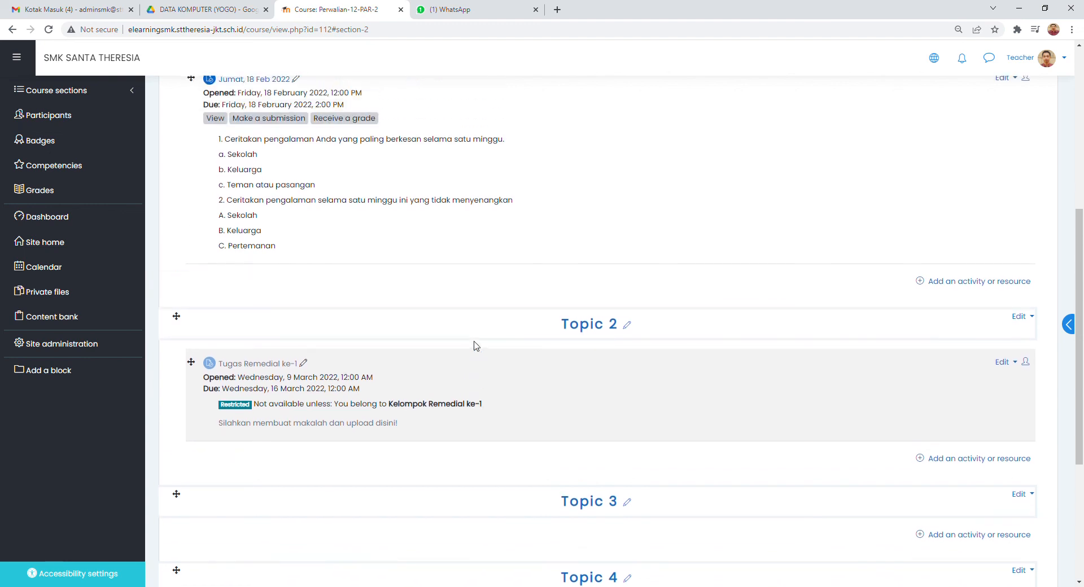
pyautogui.click(255, 365)
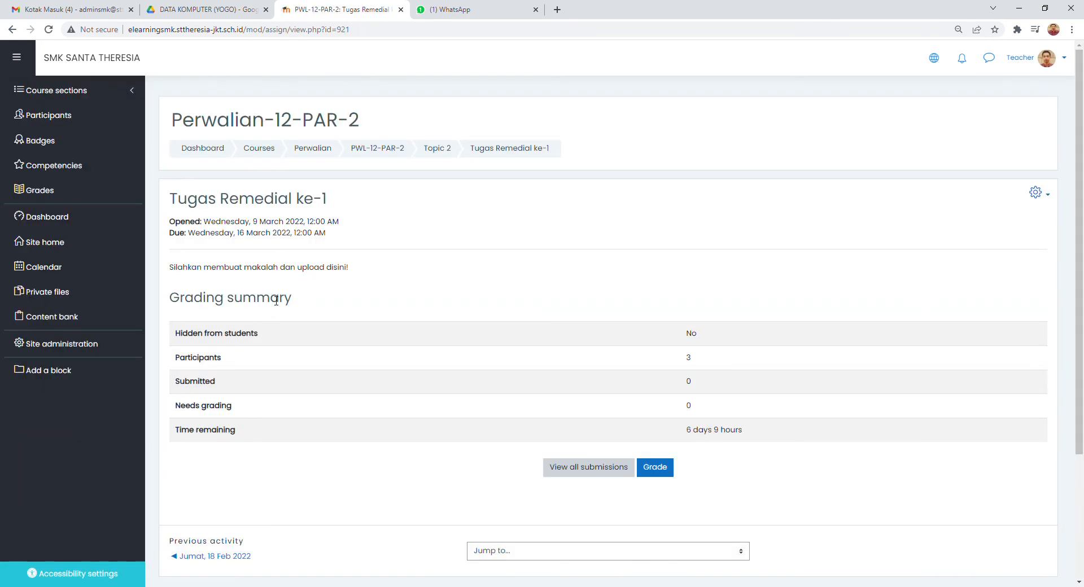
pyautogui.moveTo(694, 363); pyautogui.dragTo(687, 364)
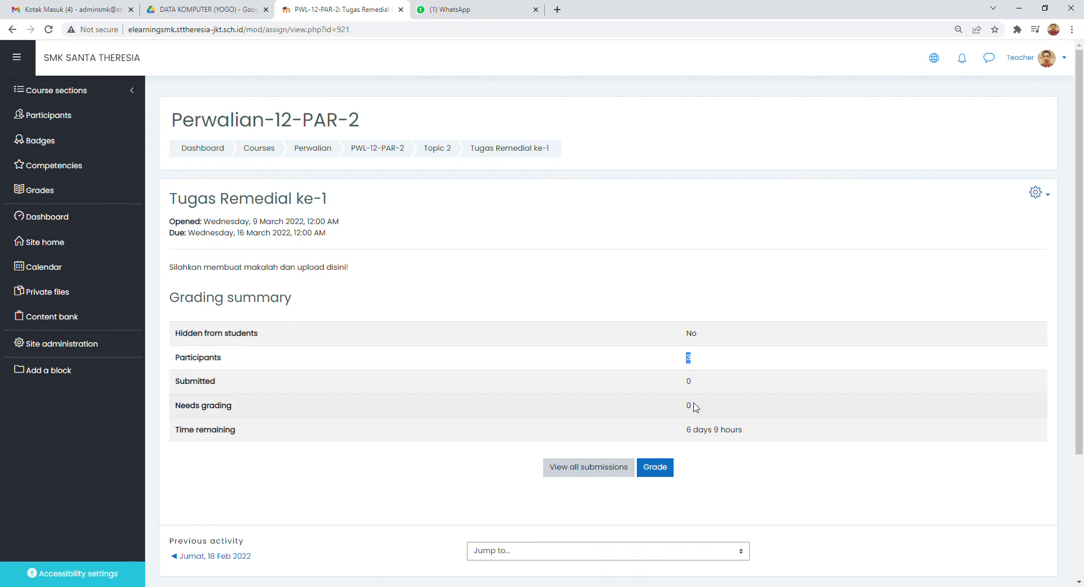
pyautogui.click(728, 314)
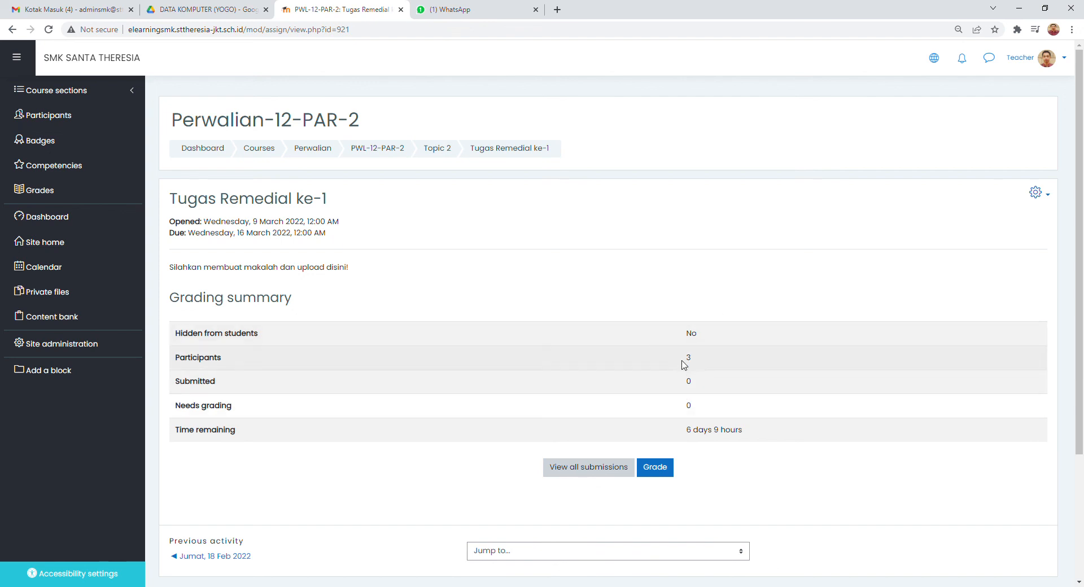
# - Return to Topic 2 to recheck the restricted group, reopen the assignment to compare its participants, and go back to the PWL-12-PAR-2 course page
pyautogui.click(443, 152)
pyautogui.scroll(5, 449, 263)
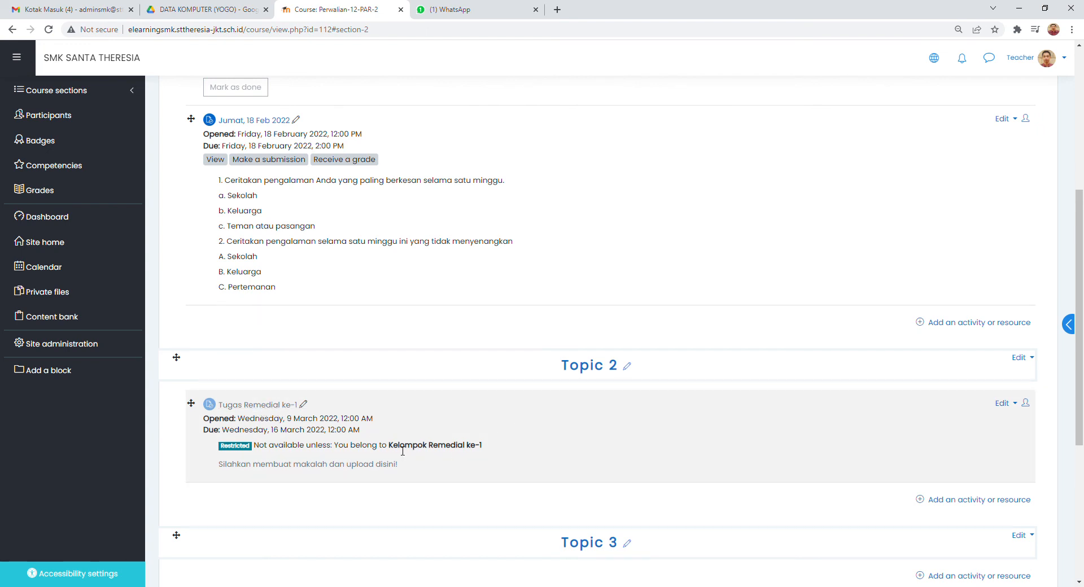
pyautogui.moveTo(389, 450); pyautogui.dragTo(485, 450)
pyautogui.click(451, 458)
pyautogui.click(282, 404)
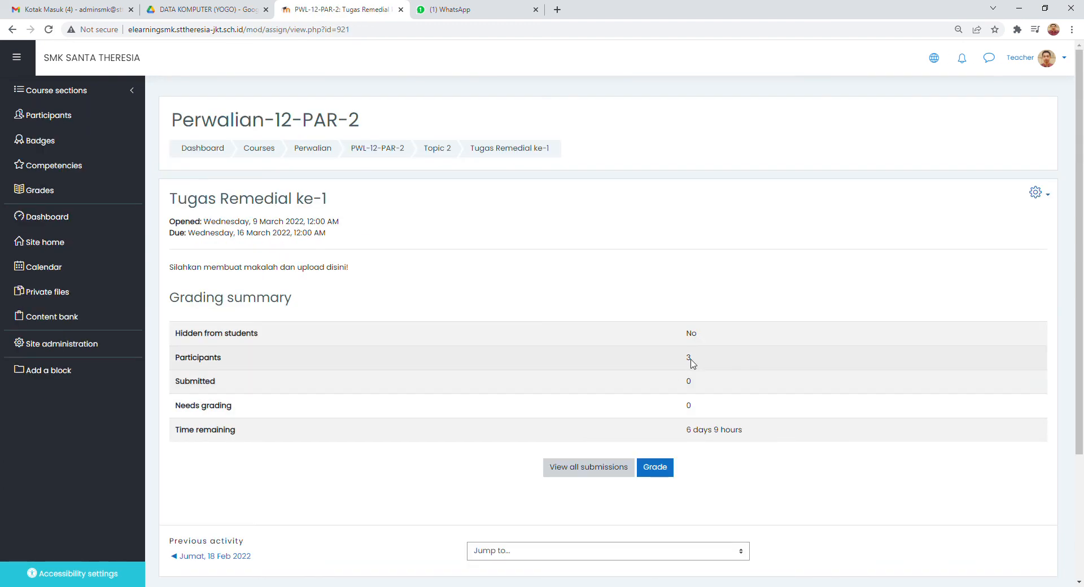
pyautogui.moveTo(174, 357); pyautogui.dragTo(244, 355)
pyautogui.click(368, 288)
pyautogui.click(376, 148)
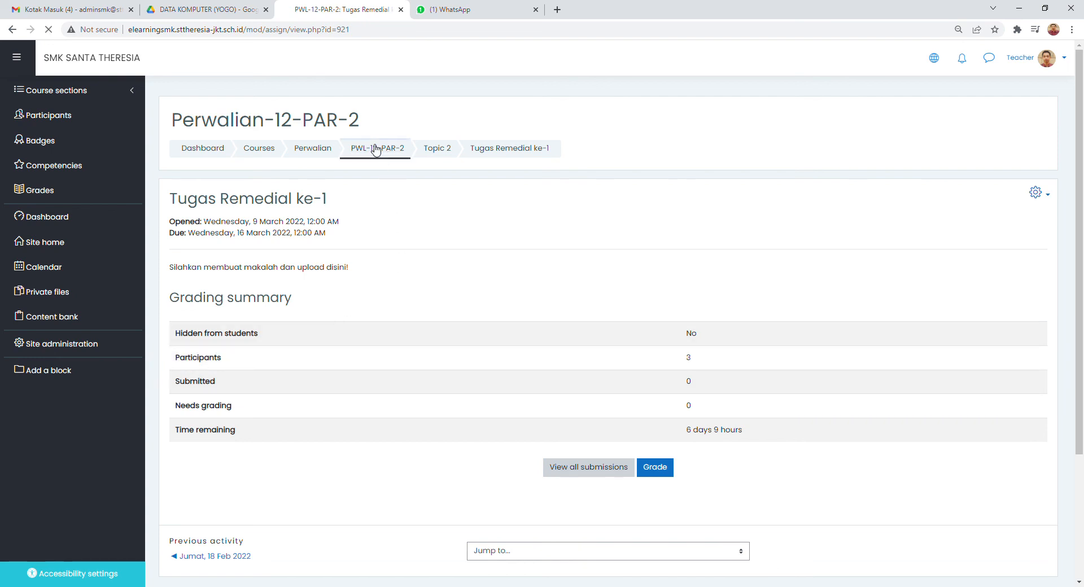